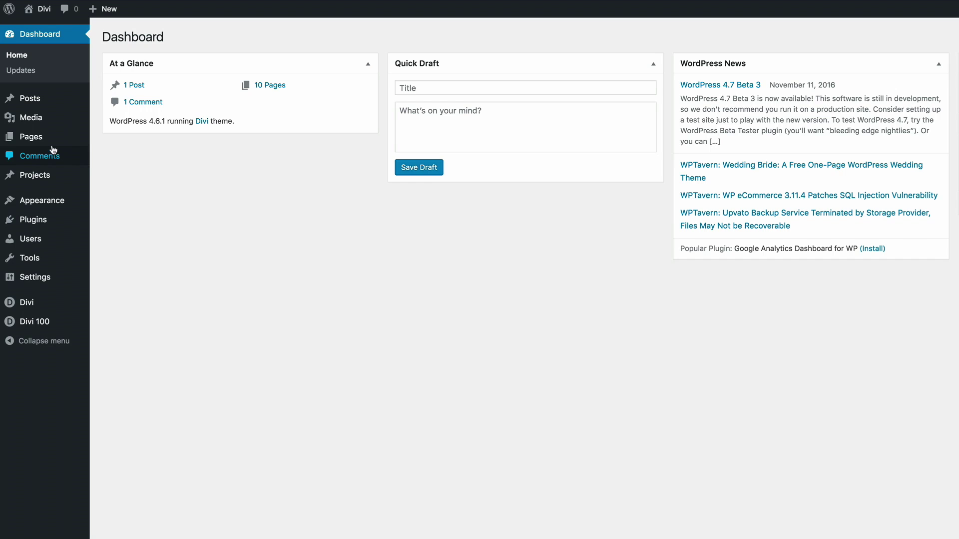
Create a new page titled audio5 and switch it to the Divi Builder.
mouse_move(55, 136)
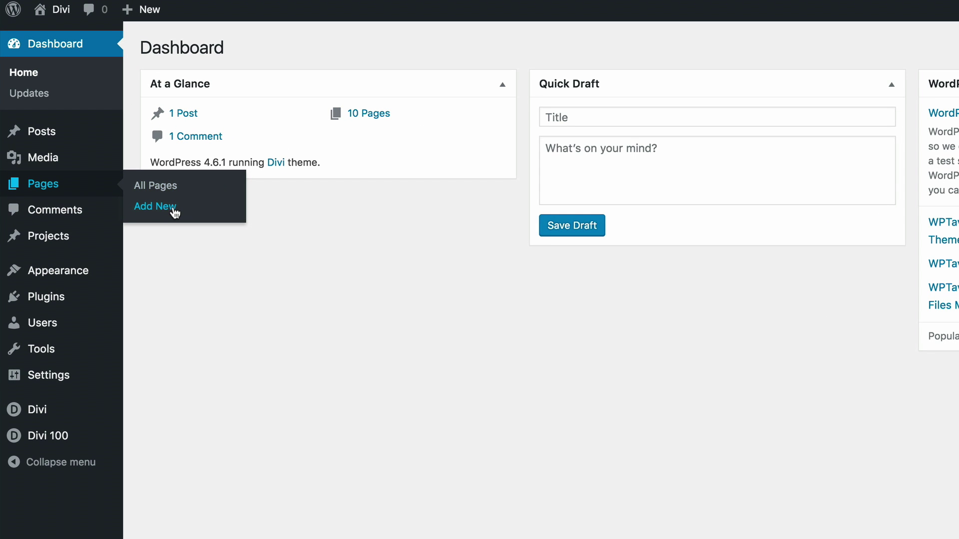
left_click(172, 209)
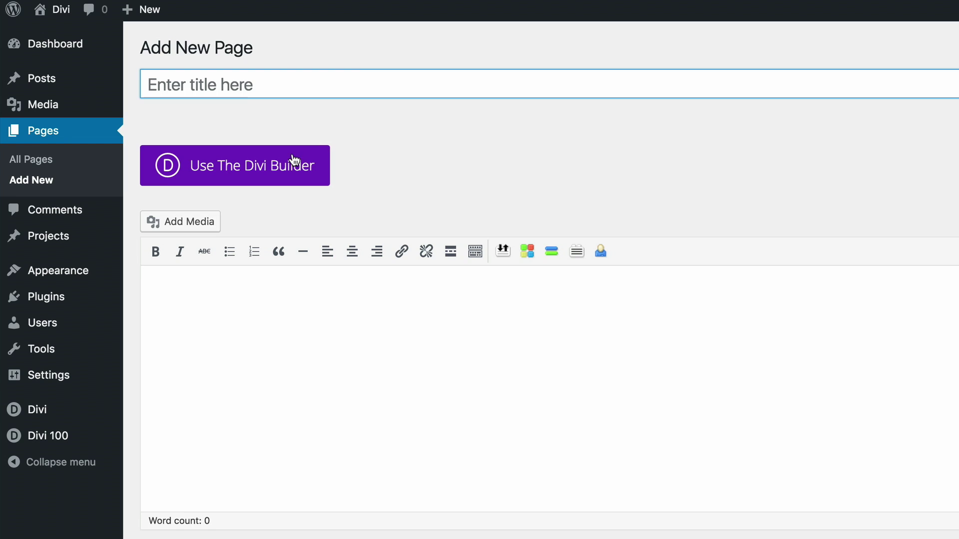
type("audio5")
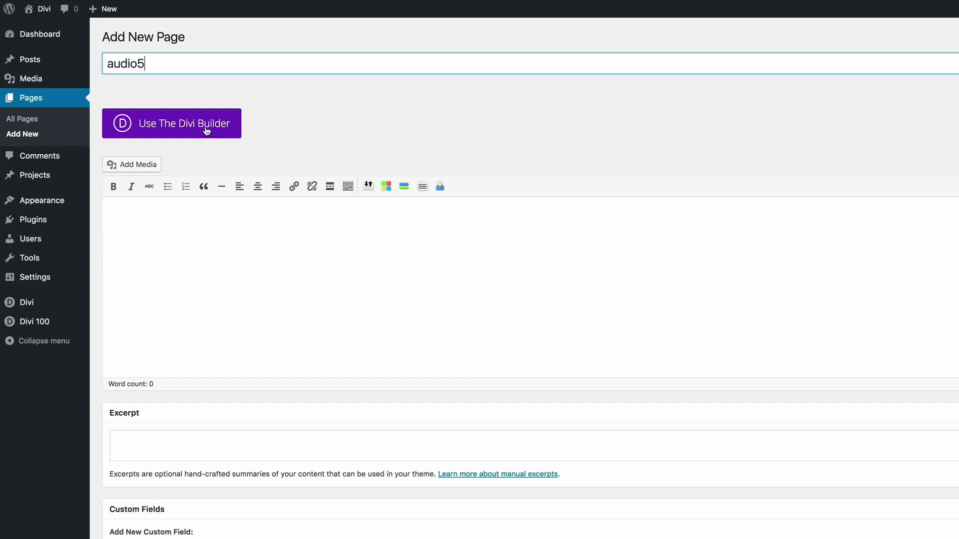
left_click(195, 130)
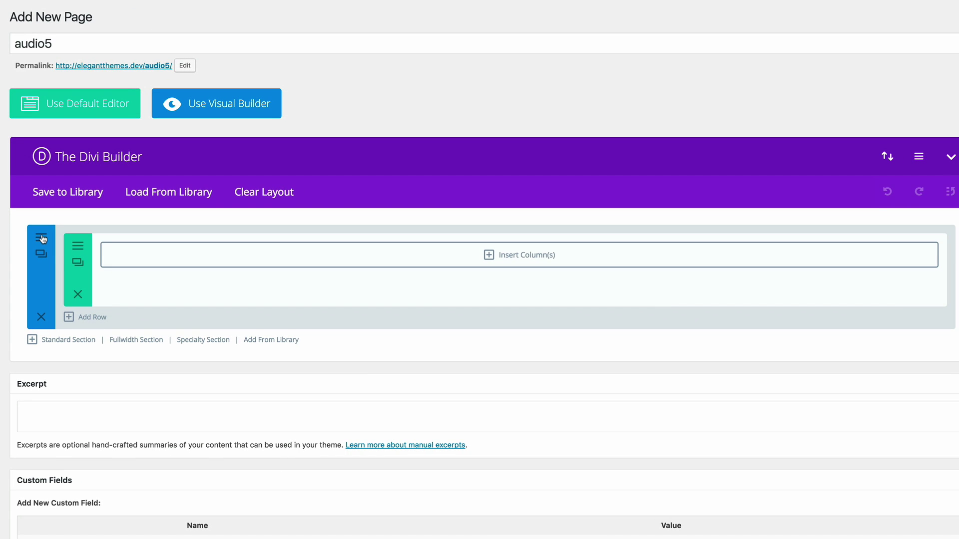
Set the dark birds photo as the section's background image and save the section.
left_click(42, 238)
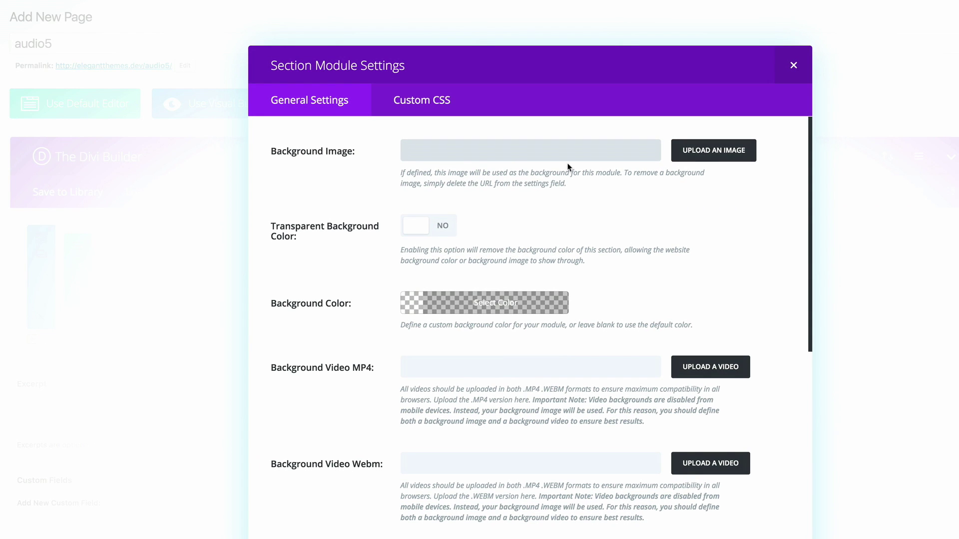
left_click(716, 150)
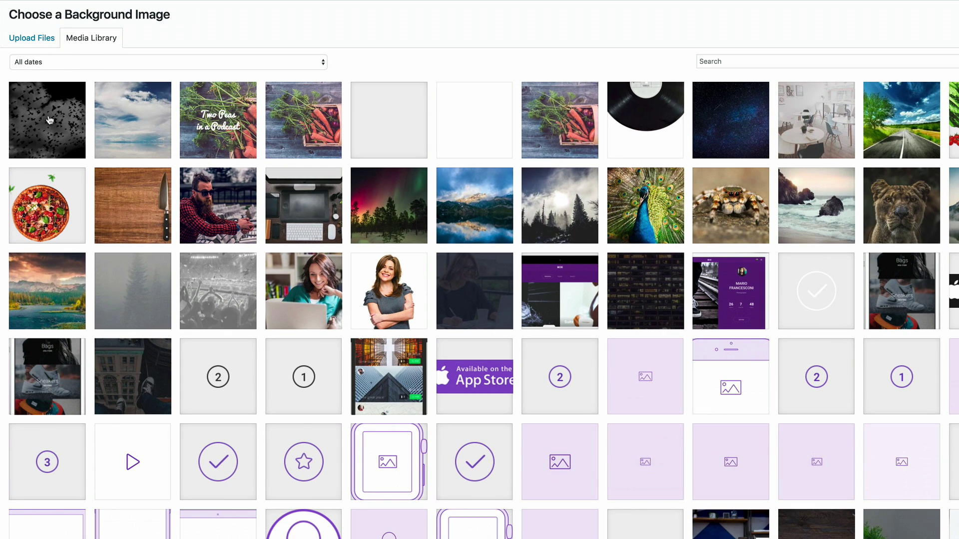
left_click(50, 119)
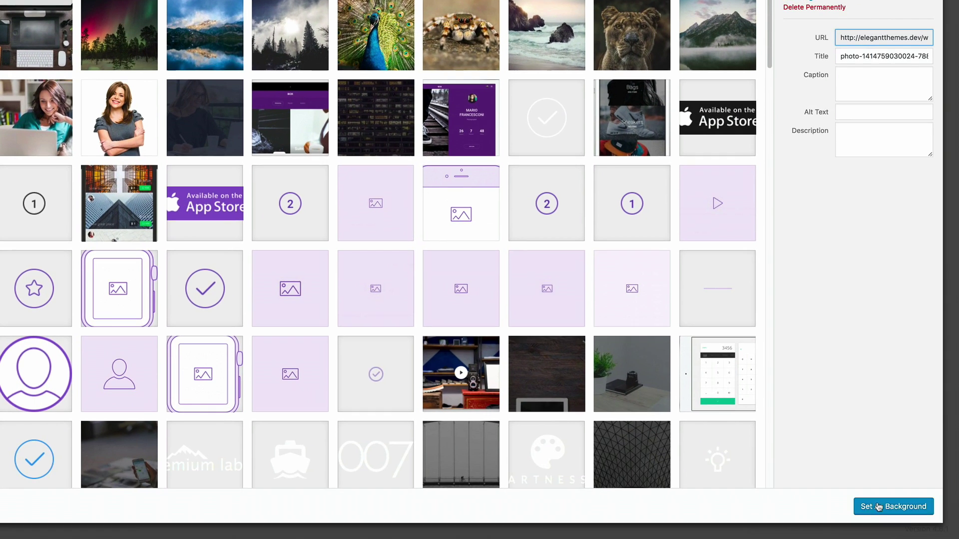
left_click(879, 507)
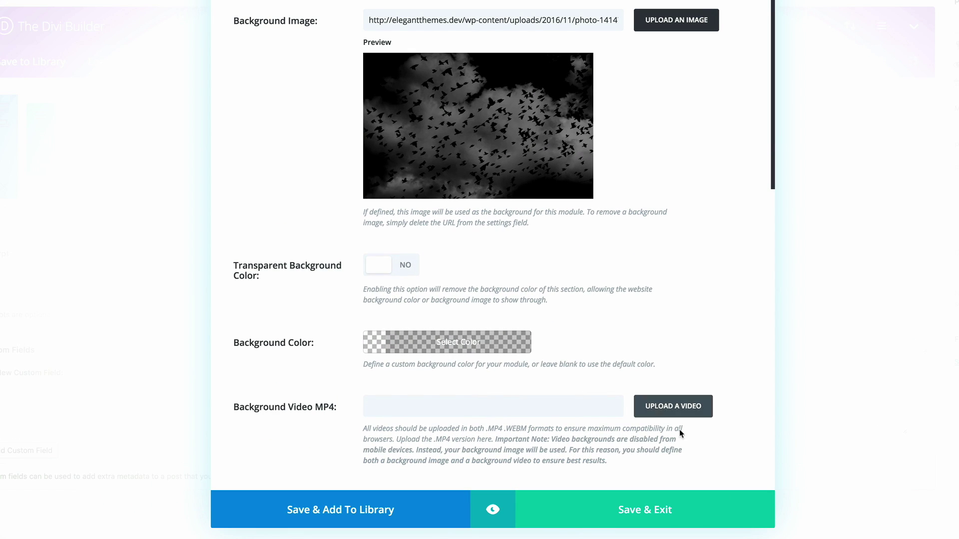
left_click(665, 509)
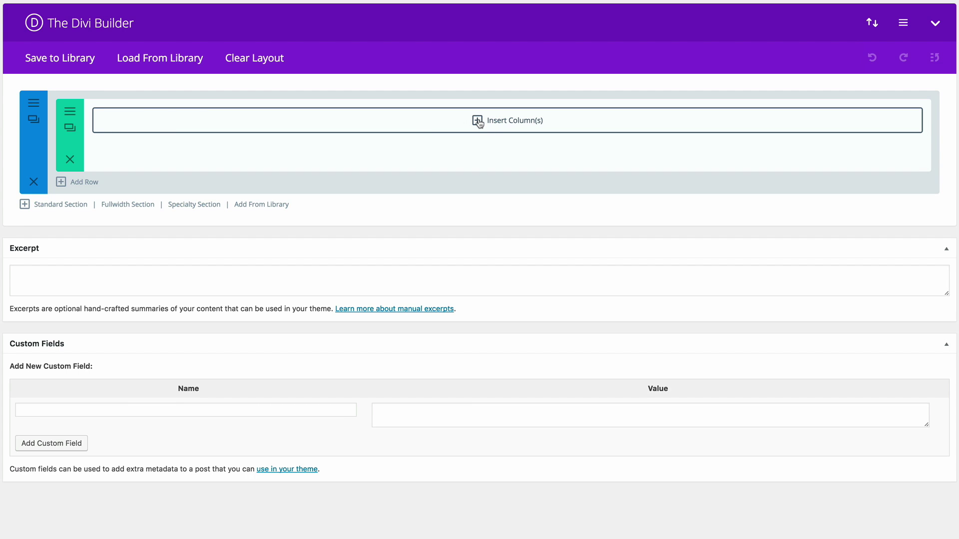
Insert three one-third columns and put an Audio module in the first column.
left_click(478, 122)
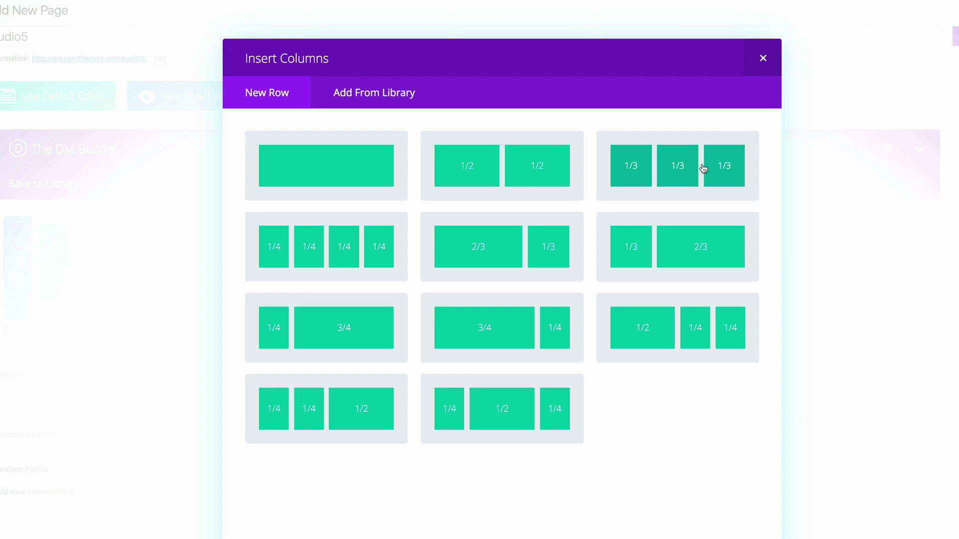
left_click(684, 168)
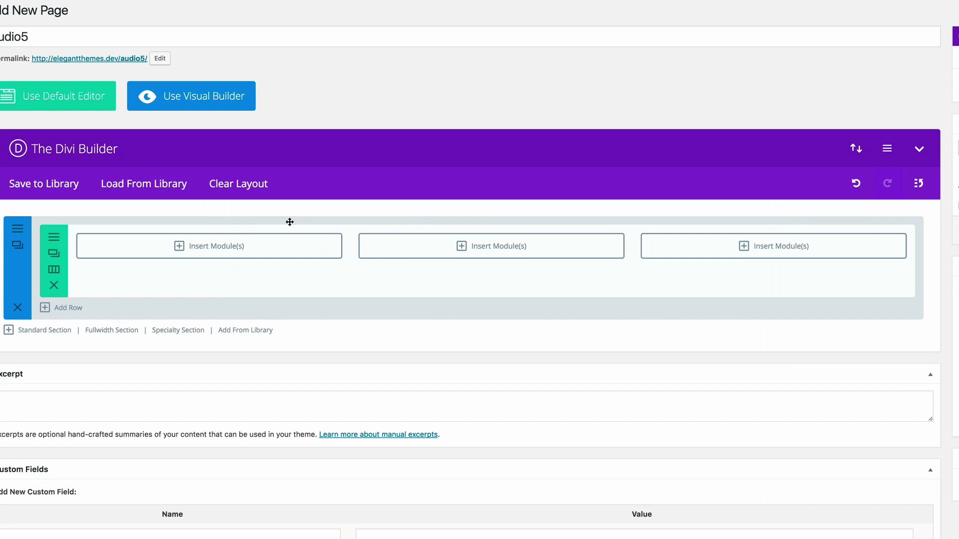
left_click(179, 247)
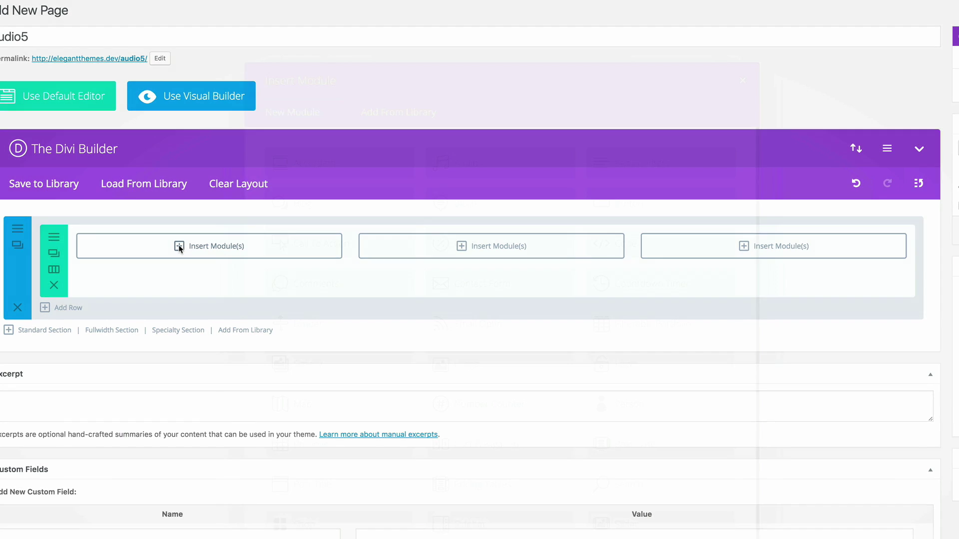
left_click(474, 149)
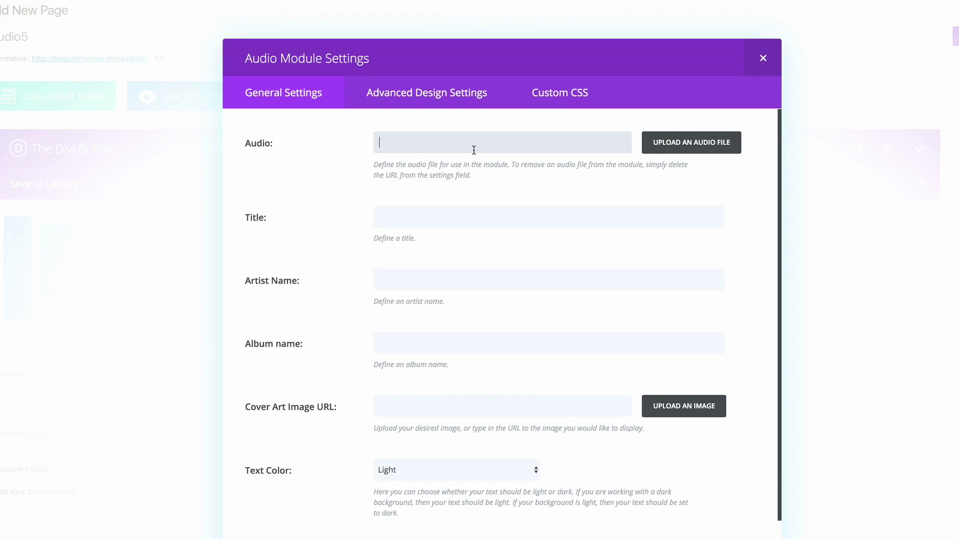
scroll(499, 249, "down", 3)
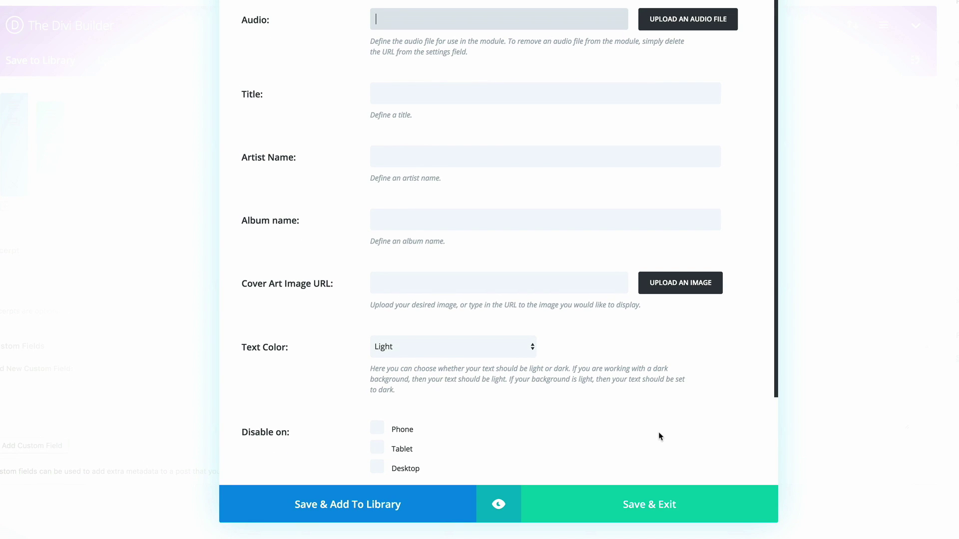
left_click(781, 110)
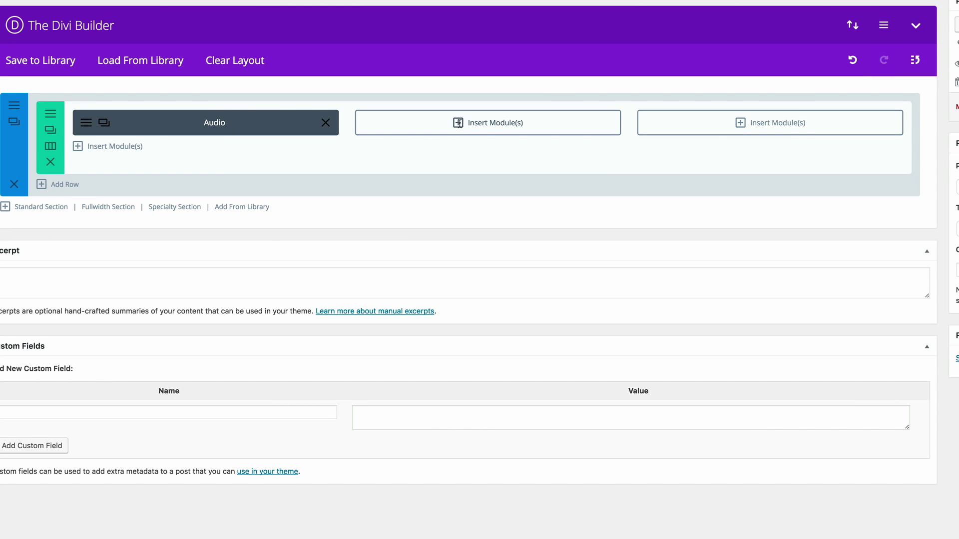
Add a Text module to the second column and a Call To Action module to the third.
left_click(460, 127)
scroll(504, 323, "down", 2)
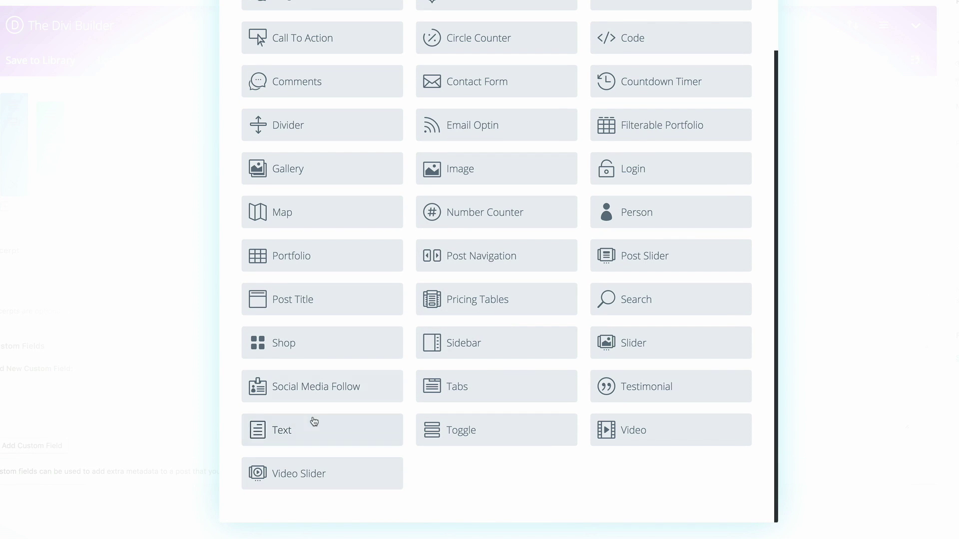
left_click(282, 430)
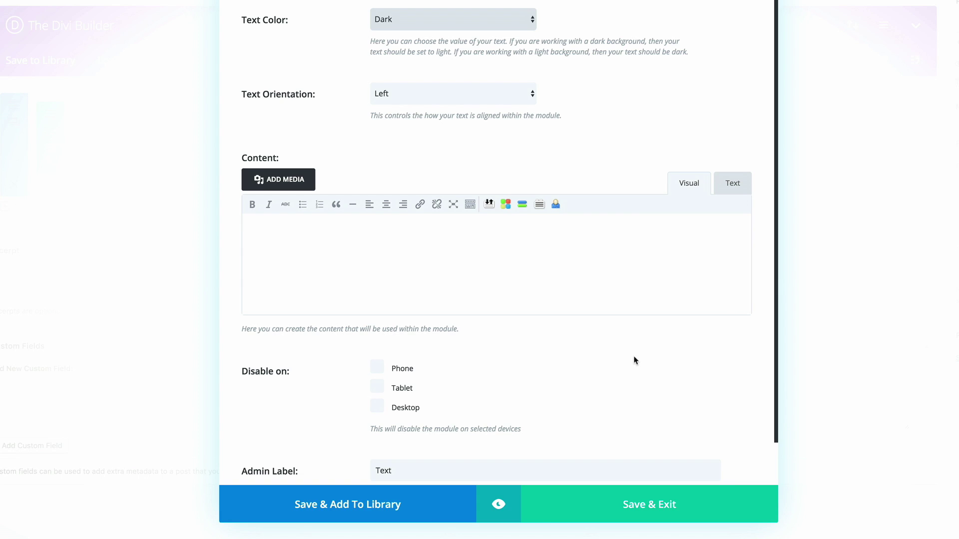
left_click(649, 507)
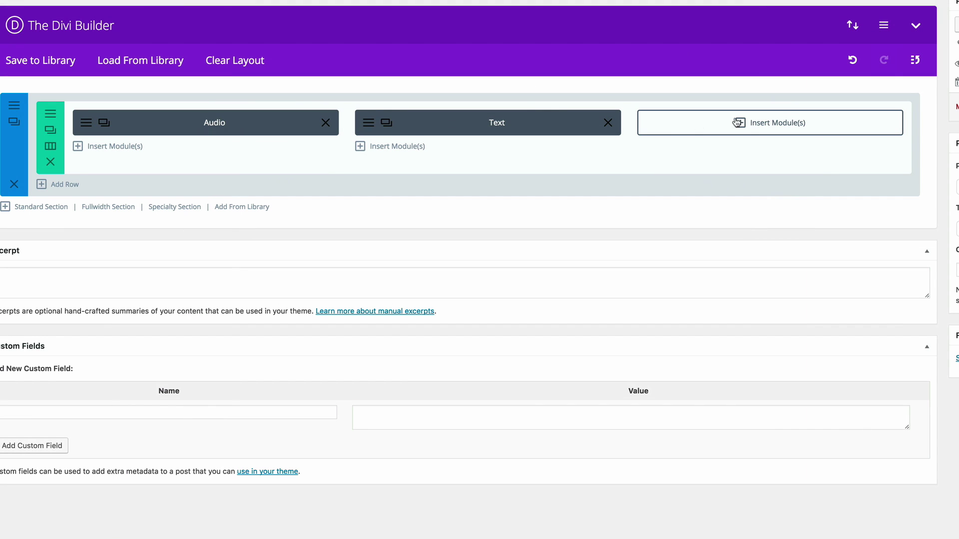
left_click(739, 123)
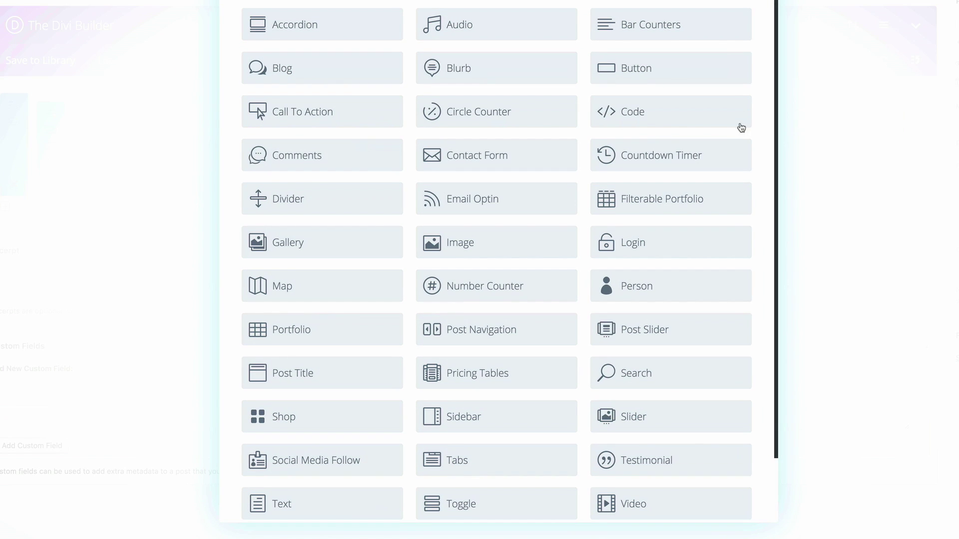
left_click(313, 118)
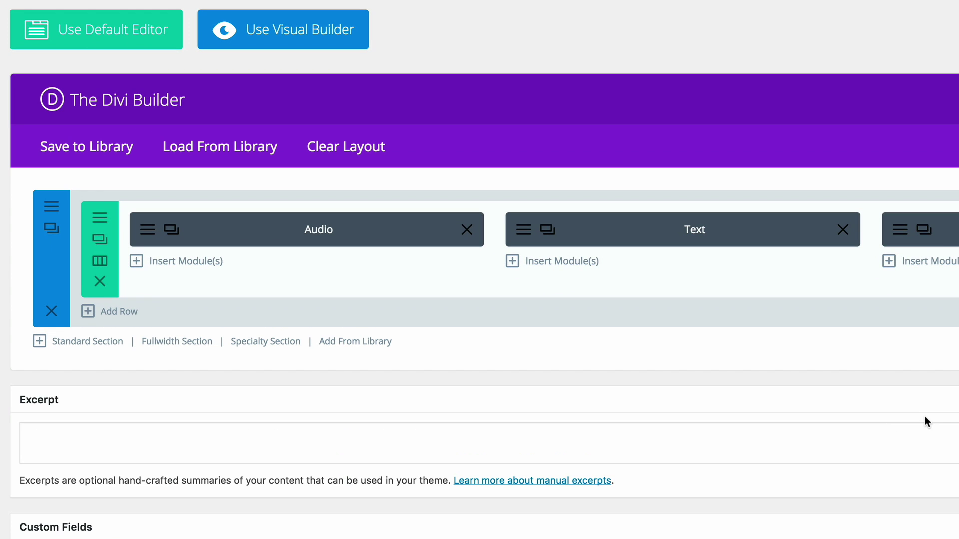
Turn on Make This Row Fullwidth and Equalize Column Heights in the row settings.
left_click(100, 220)
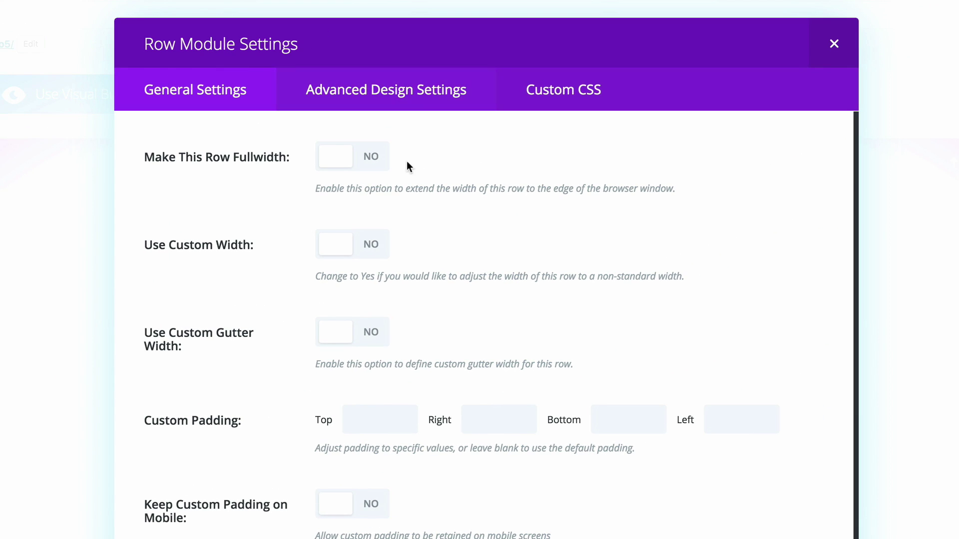
left_click(375, 157)
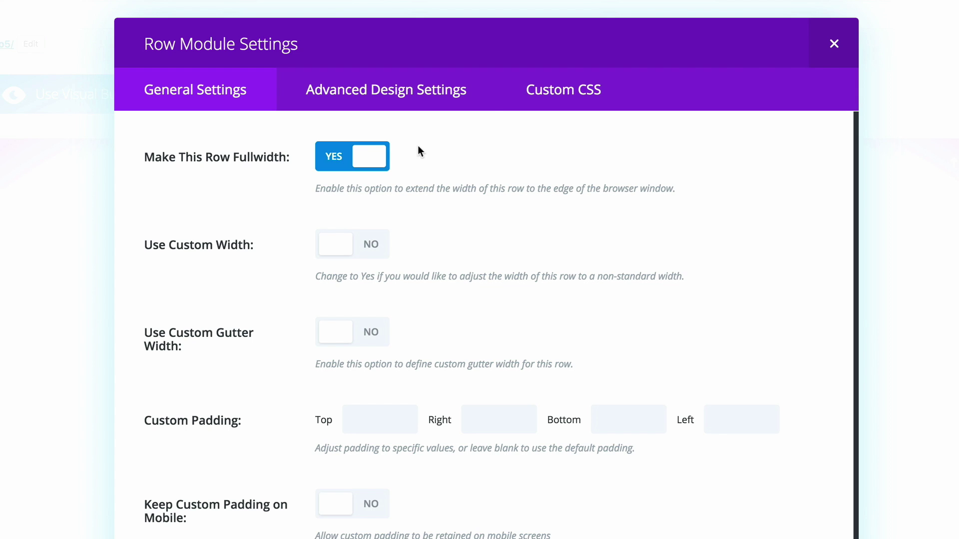
left_click(421, 95)
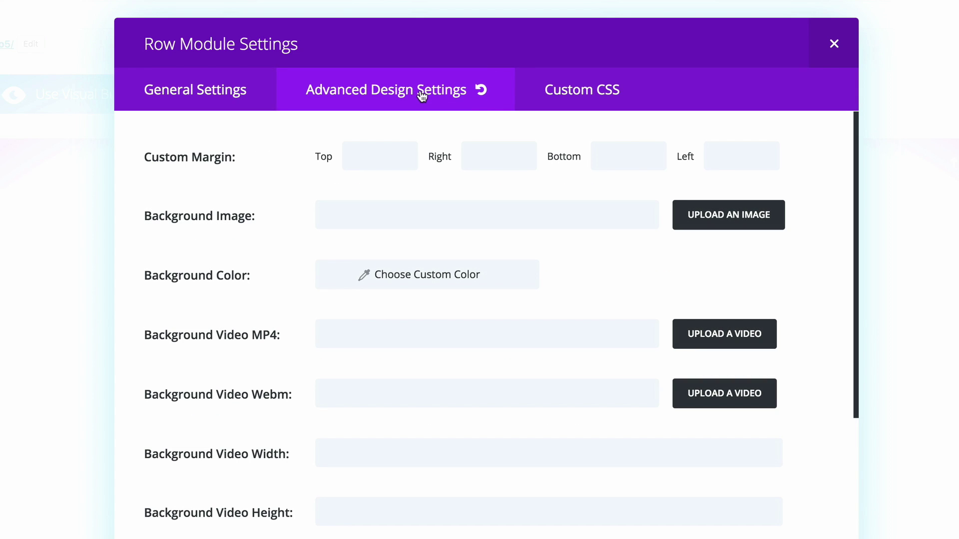
scroll(265, 381, "down", 7)
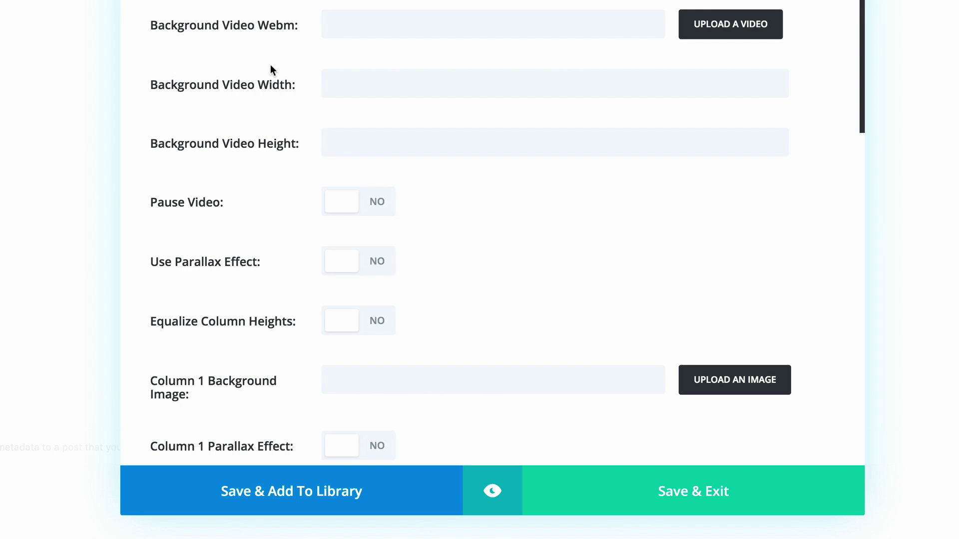
left_click(380, 325)
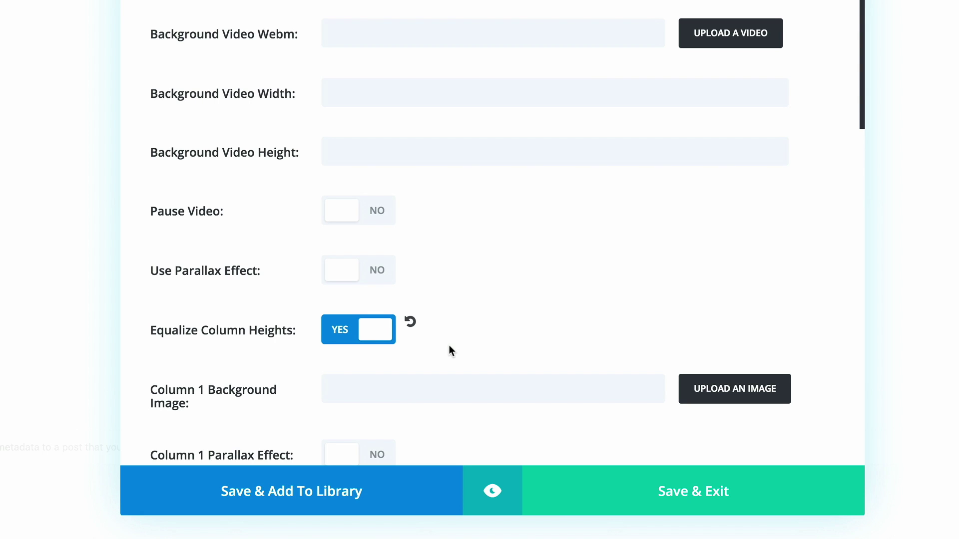
scroll(594, 262, "up", 1)
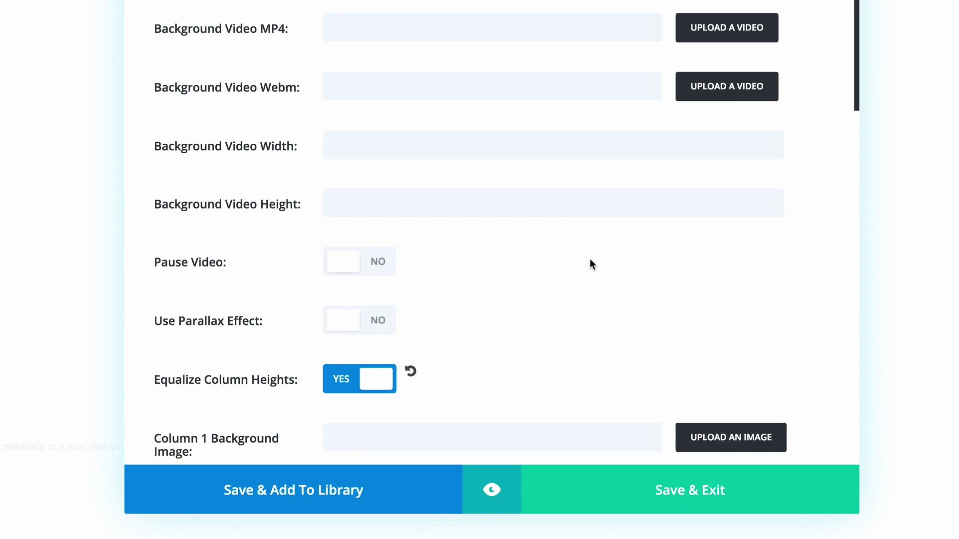
scroll(592, 262, "down", 1)
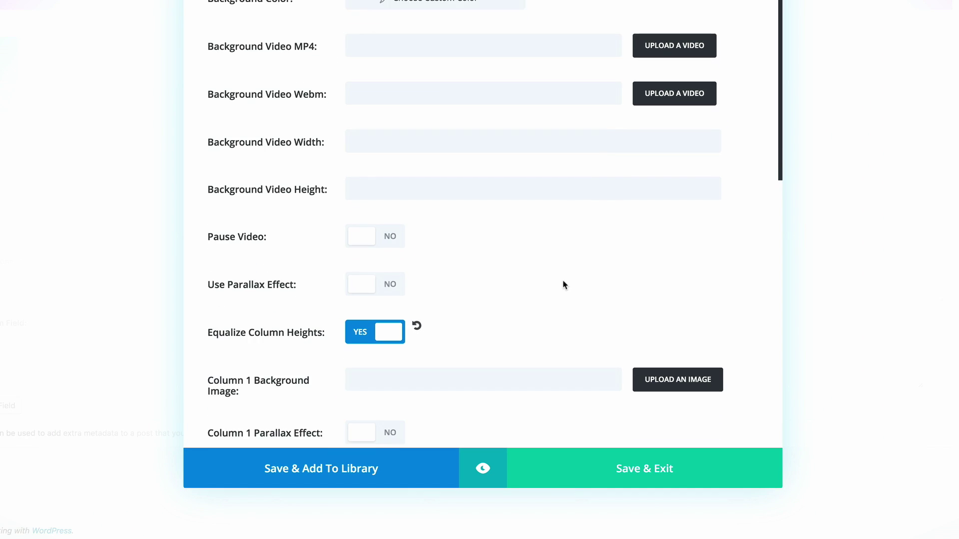
Set Column 1's background colour to rgba(0,0,0,0.66).
scroll(563, 284, "down", 4)
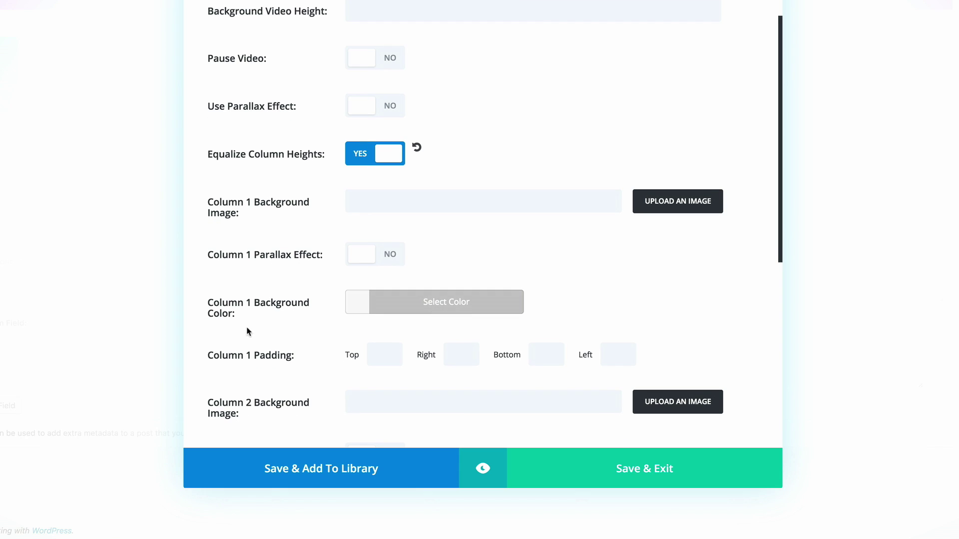
left_click(357, 307)
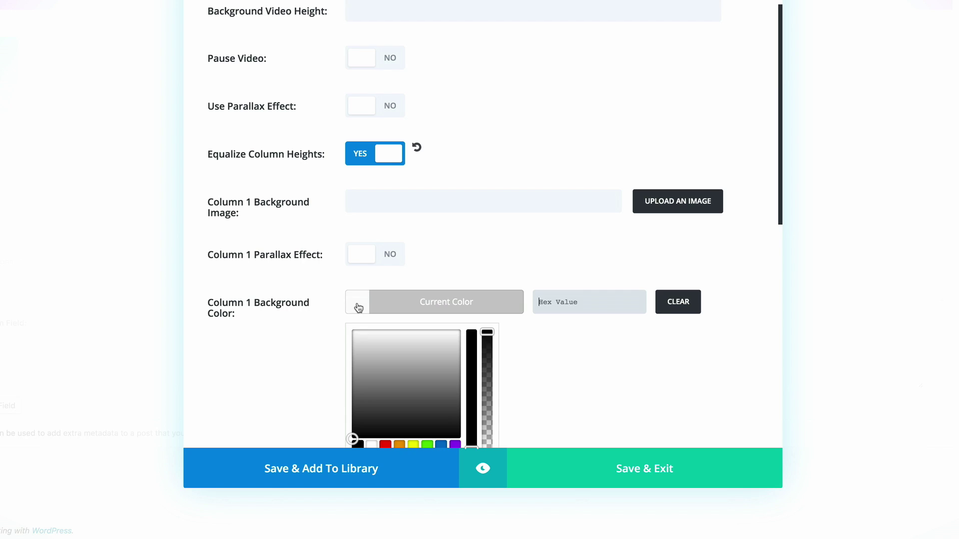
scroll(325, 318, "down", 1)
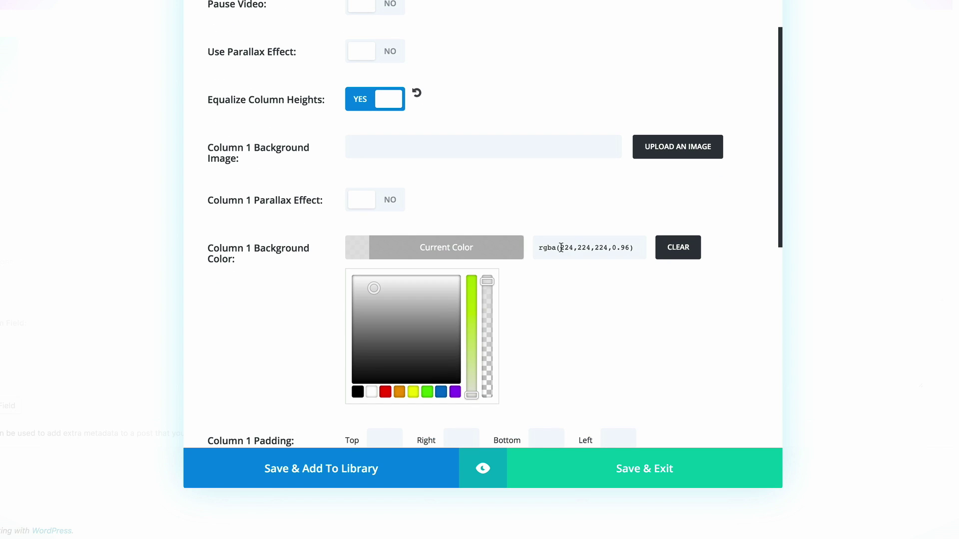
left_click_drag(560, 248, 628, 246)
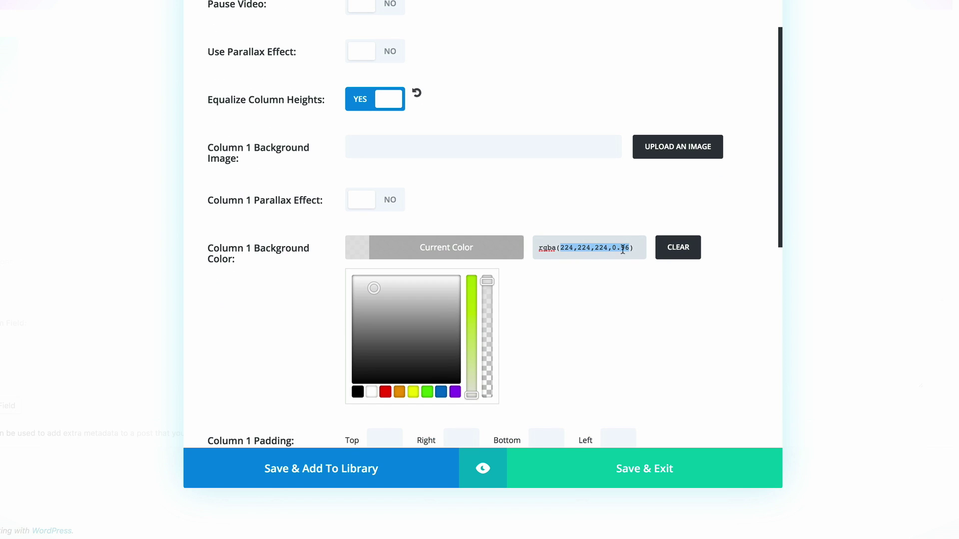
type("0,0,0,0.6")
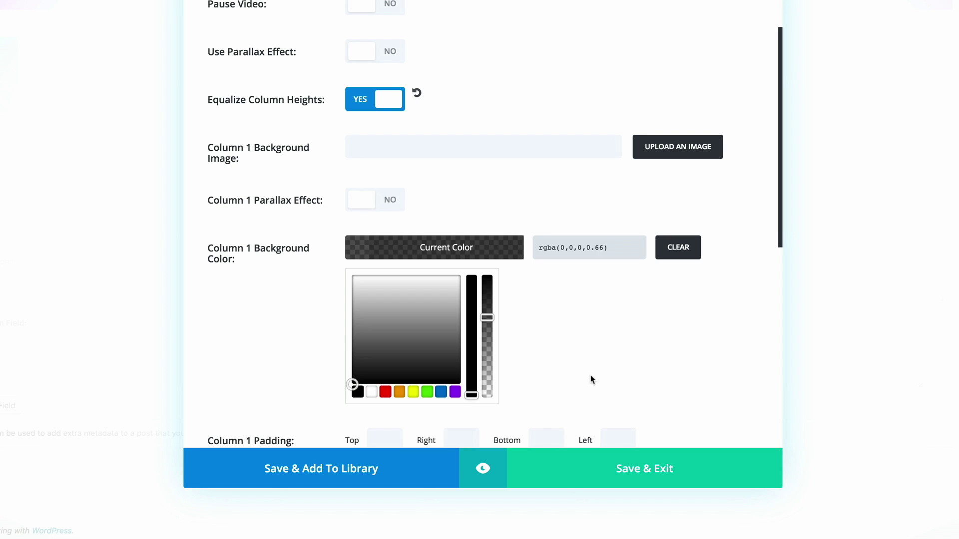
Give Column 2 a slightly transparent grey background colour.
scroll(591, 375, "down", 3)
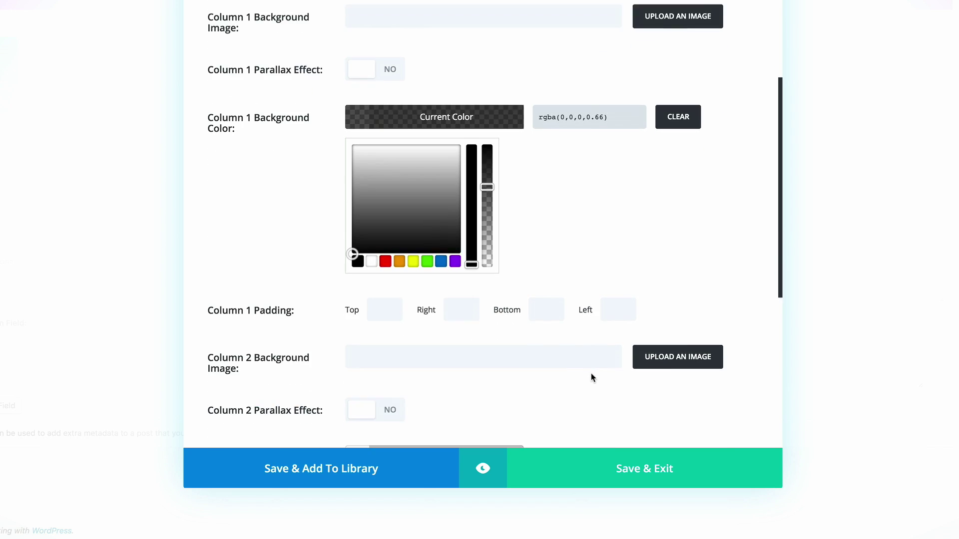
scroll(592, 373, "down", 3)
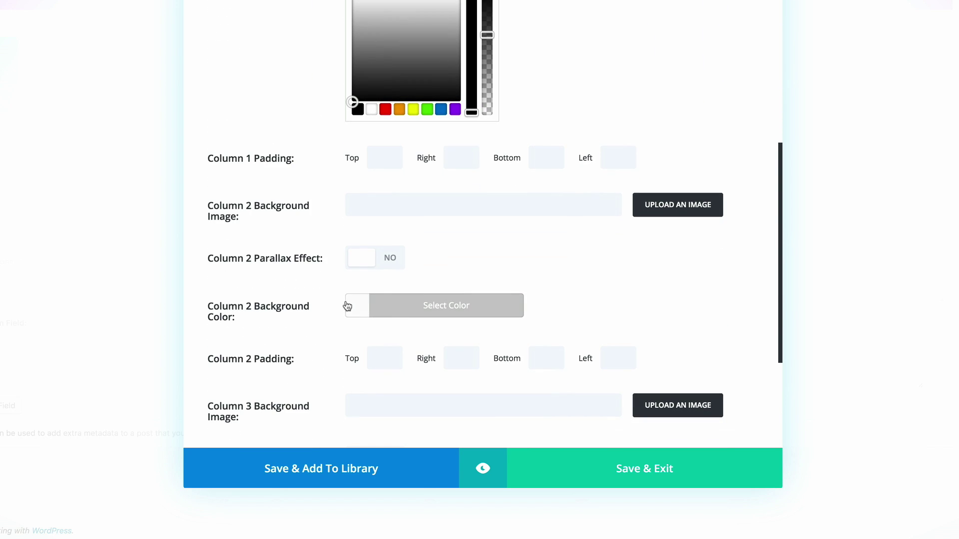
left_click(347, 305)
left_click(424, 223)
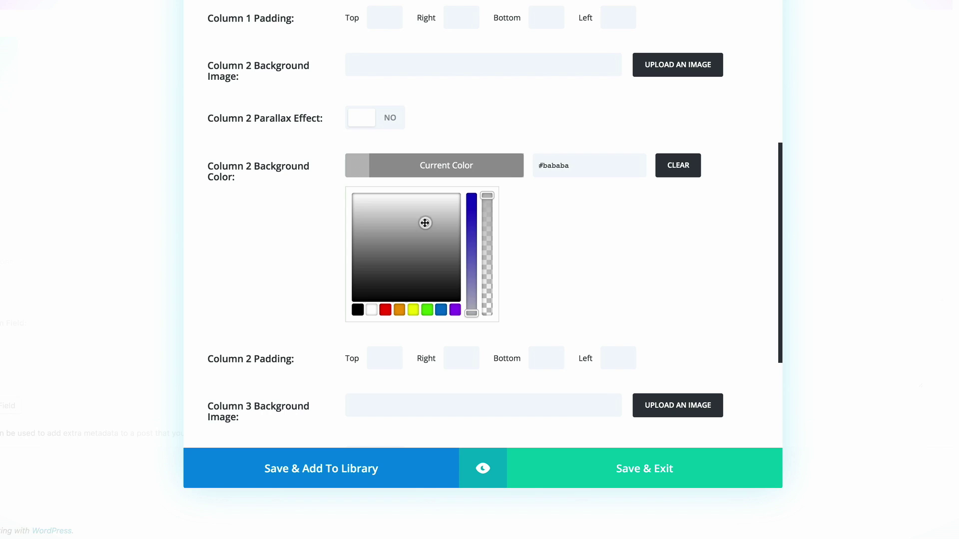
left_click_drag(487, 196, 487, 207)
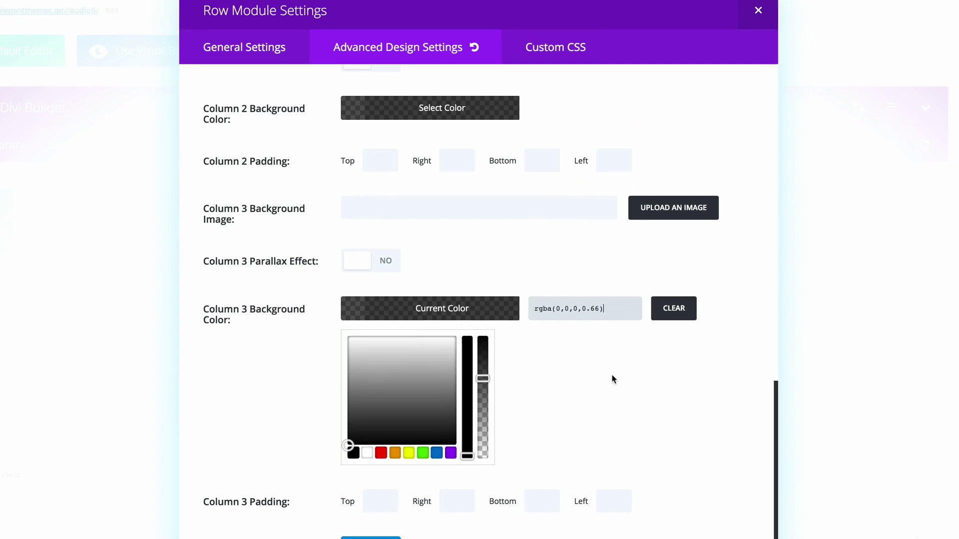
In the row's Custom CSS, add border-radius: 5px to Column 1's main element.
left_click(576, 74)
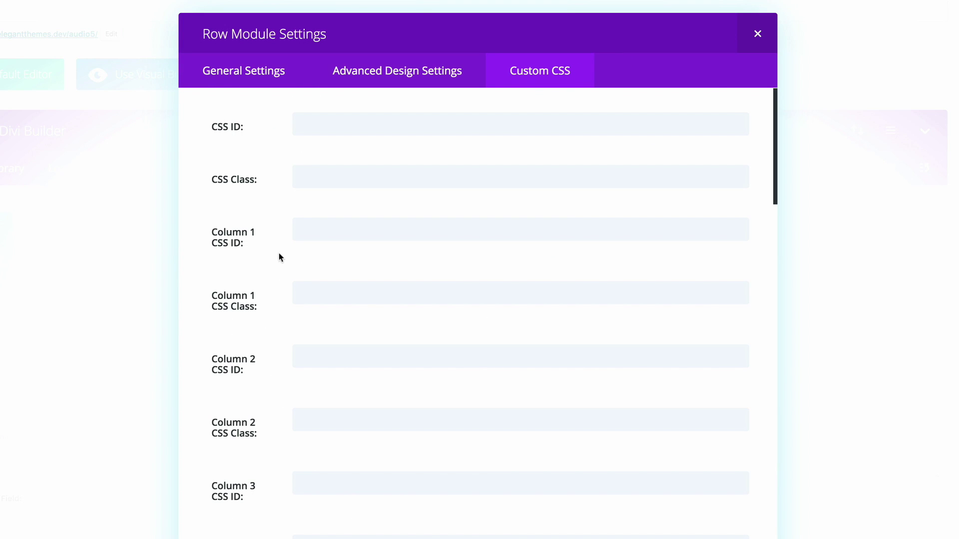
scroll(272, 280, "down", 5)
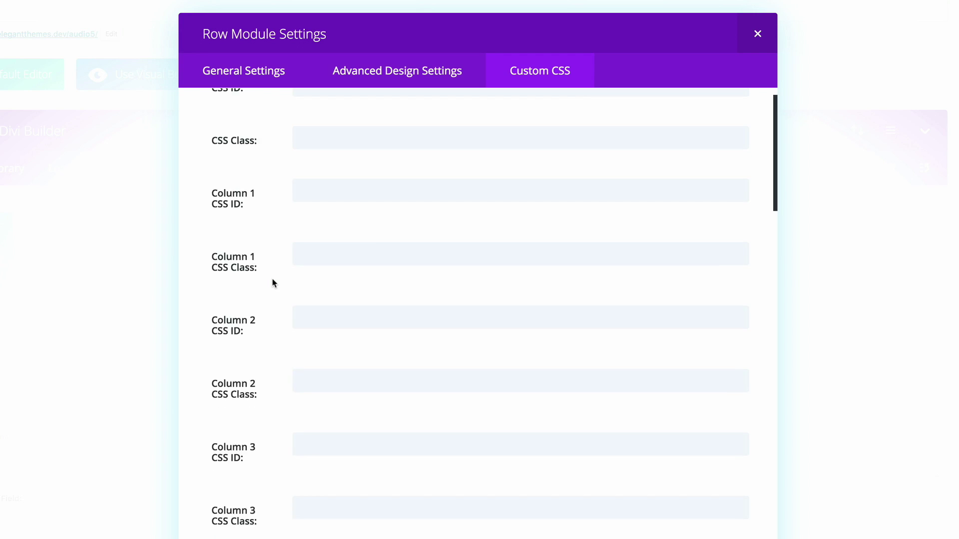
scroll(272, 278, "down", 15)
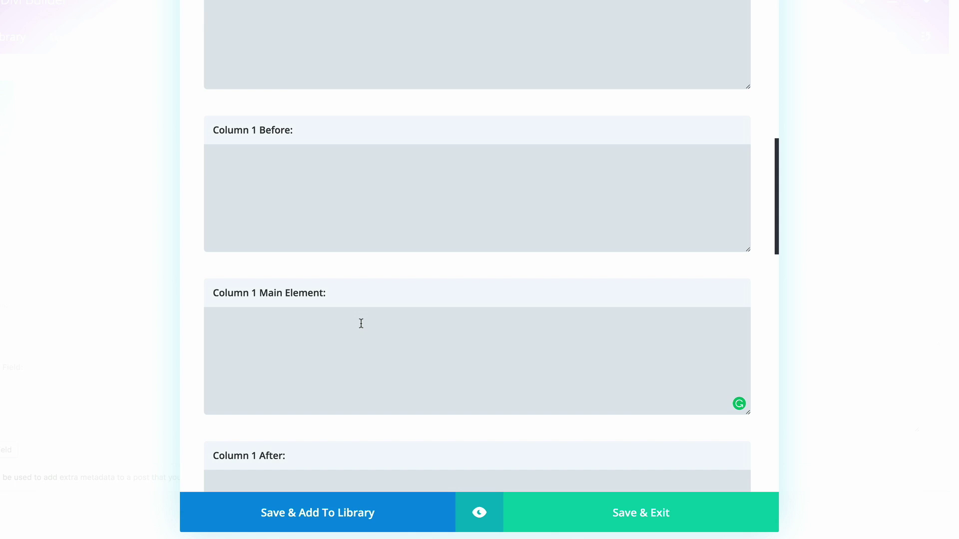
left_click(255, 326)
type("border-radius: 5px")
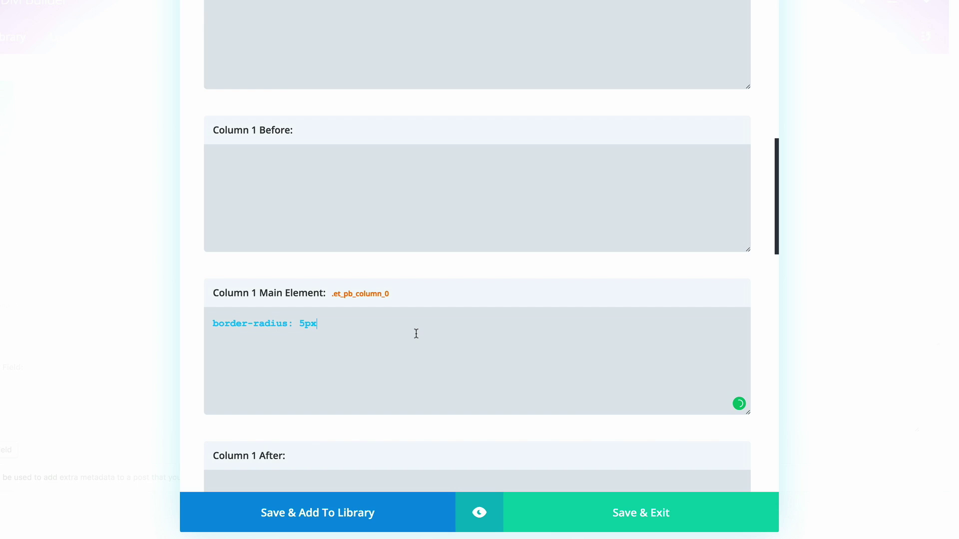
Add border-radius: 5px to the main elements of Columns 2 and 3.
scroll(416, 334, "down", 3)
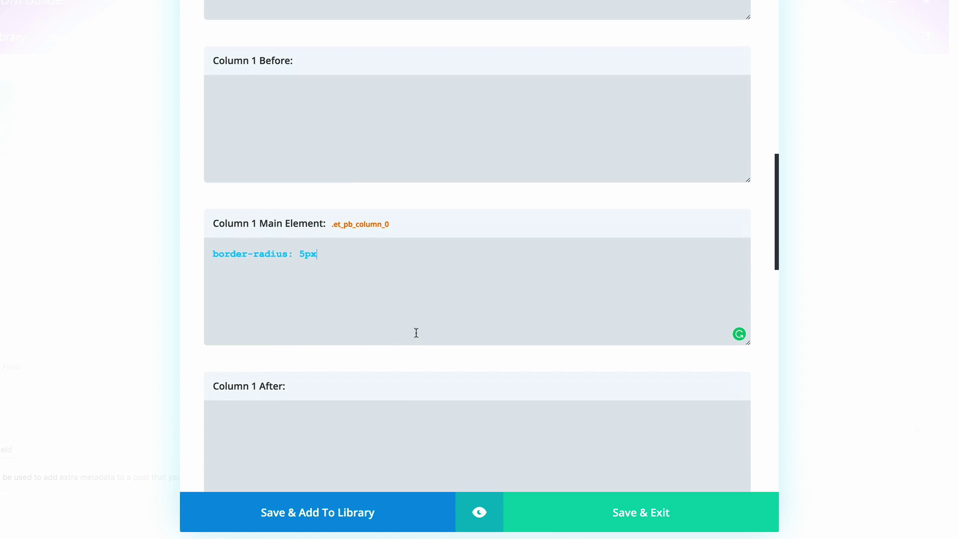
scroll(416, 334, "down", 1)
scroll(416, 333, "down", 1)
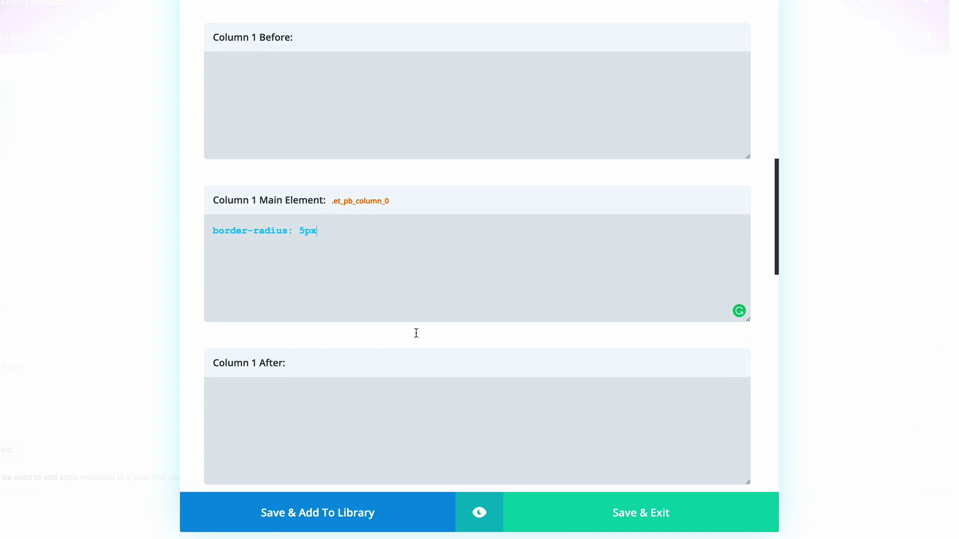
scroll(416, 334, "down", 10)
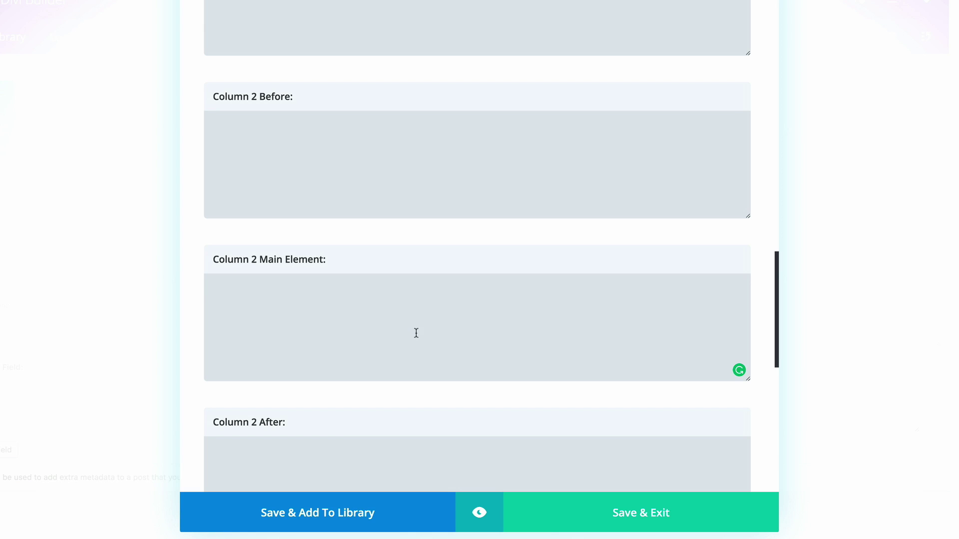
left_click(332, 323)
type("border-radius: 5px")
scroll(332, 322, "down", 1)
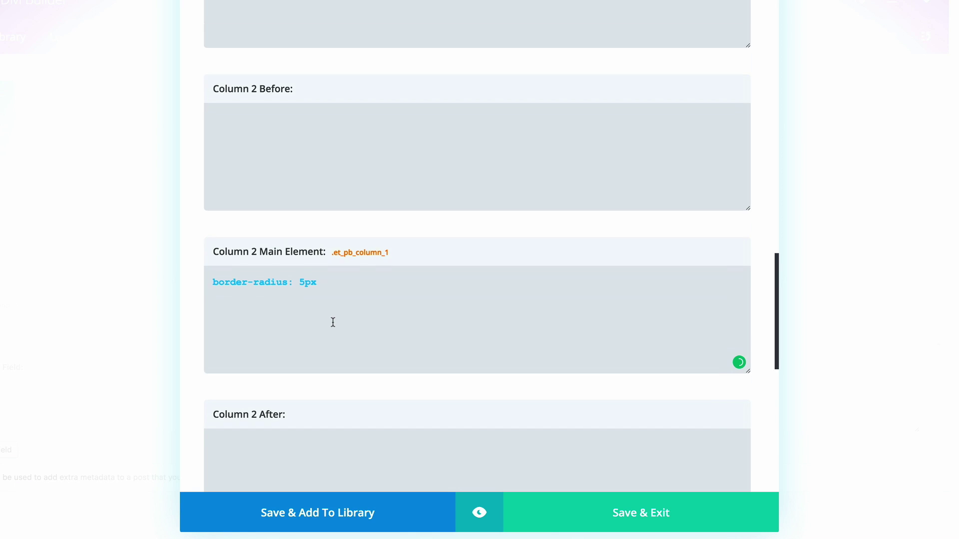
scroll(333, 323, "down", 8)
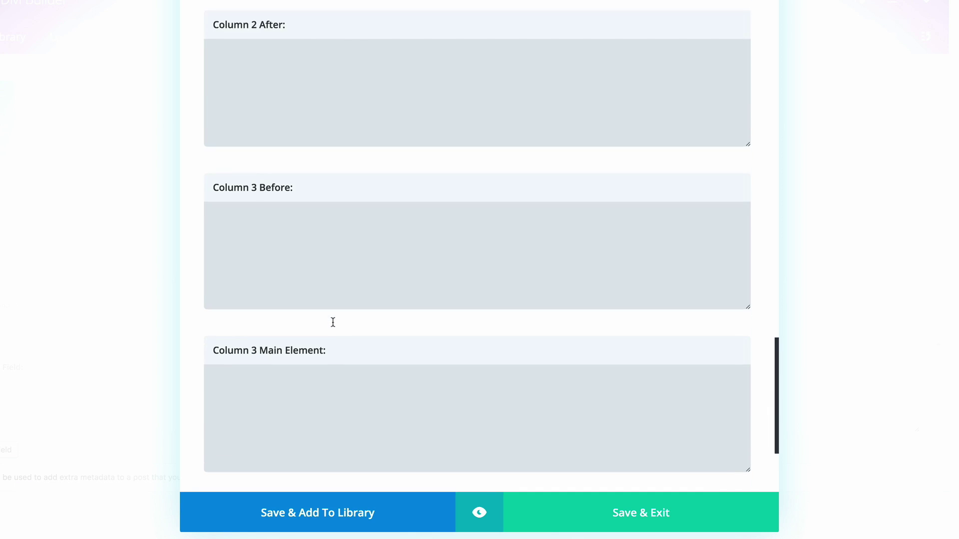
scroll(300, 330, "down", 1)
left_click(270, 332)
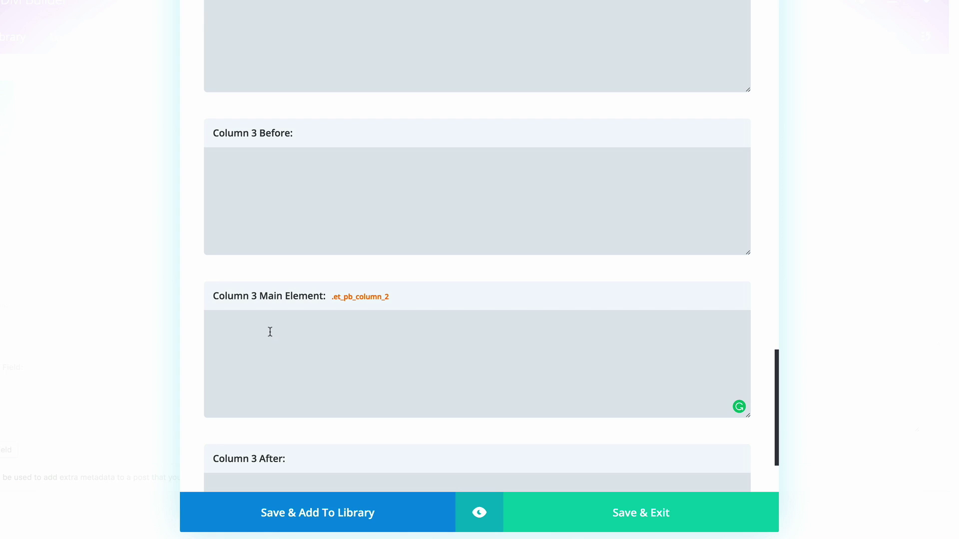
type("border-radius: 5px")
Save the row settings and set my-song.mp3 as the Audio module's file.
left_click(663, 518)
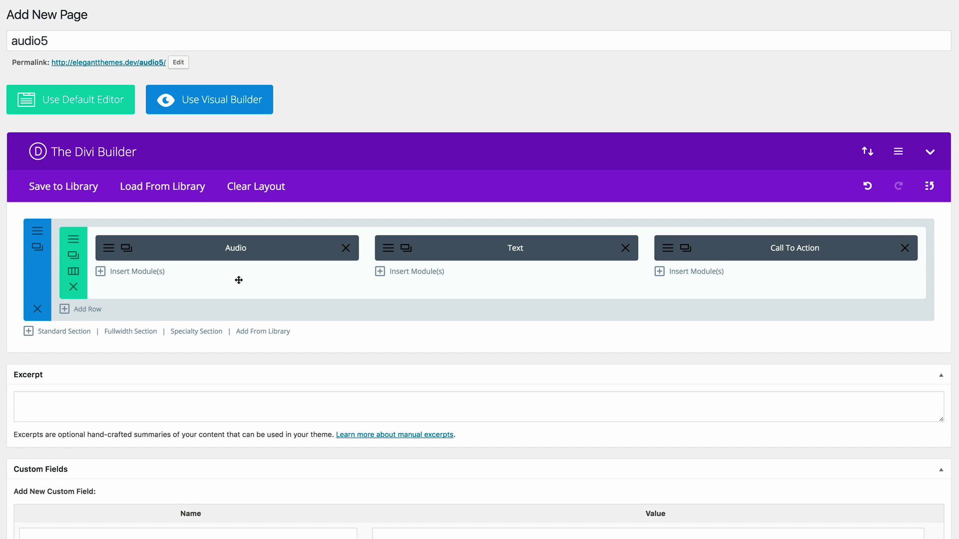
left_click(110, 250)
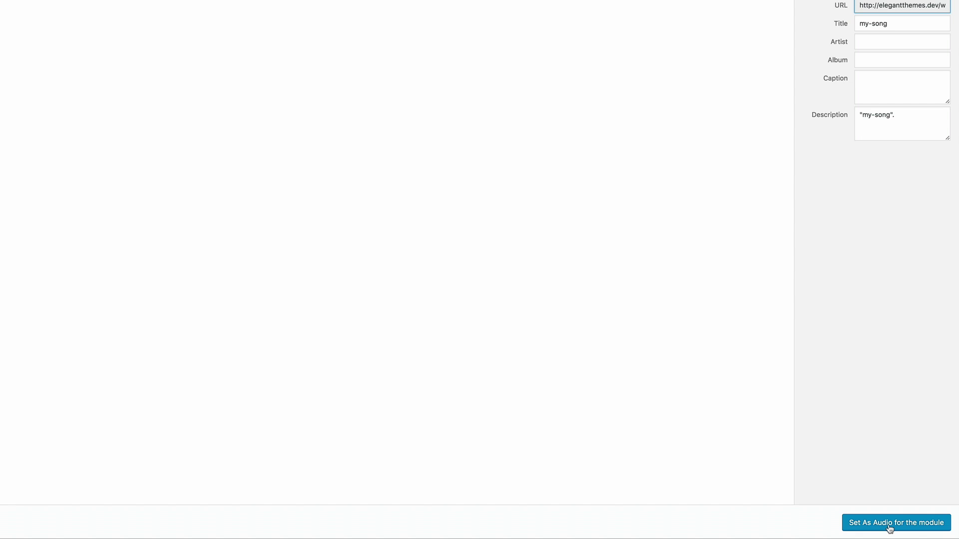
left_click(897, 523)
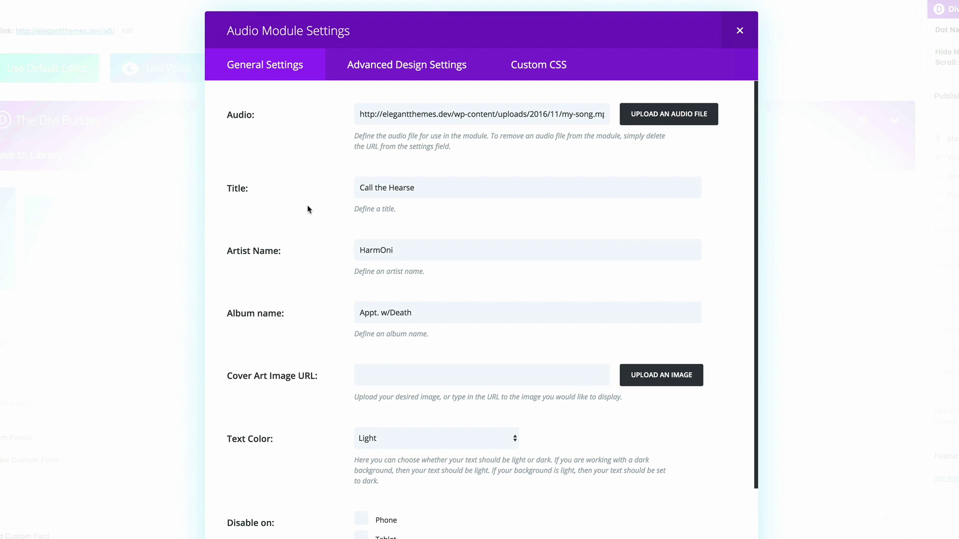
Give the Audio module a mostly opaque black background and a 30px top margin.
left_click(416, 71)
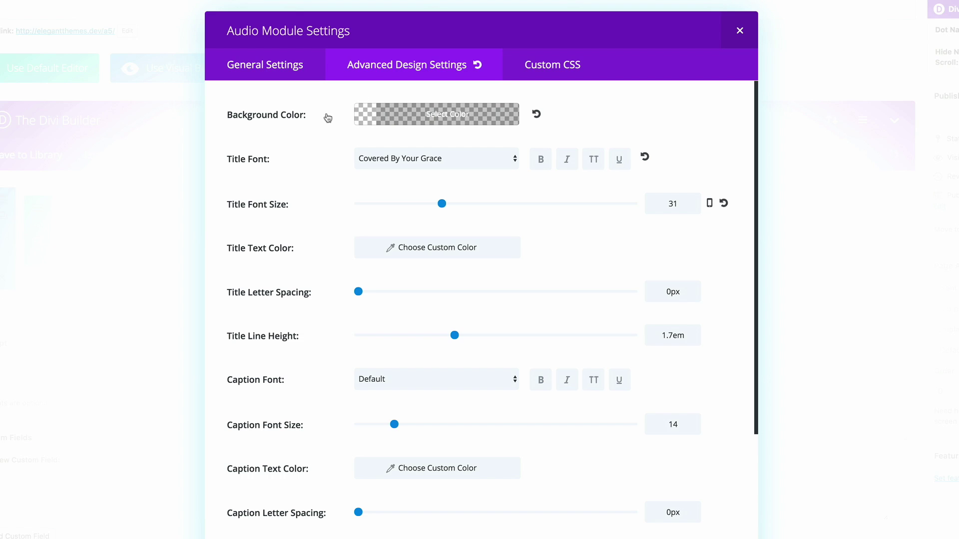
left_click(365, 115)
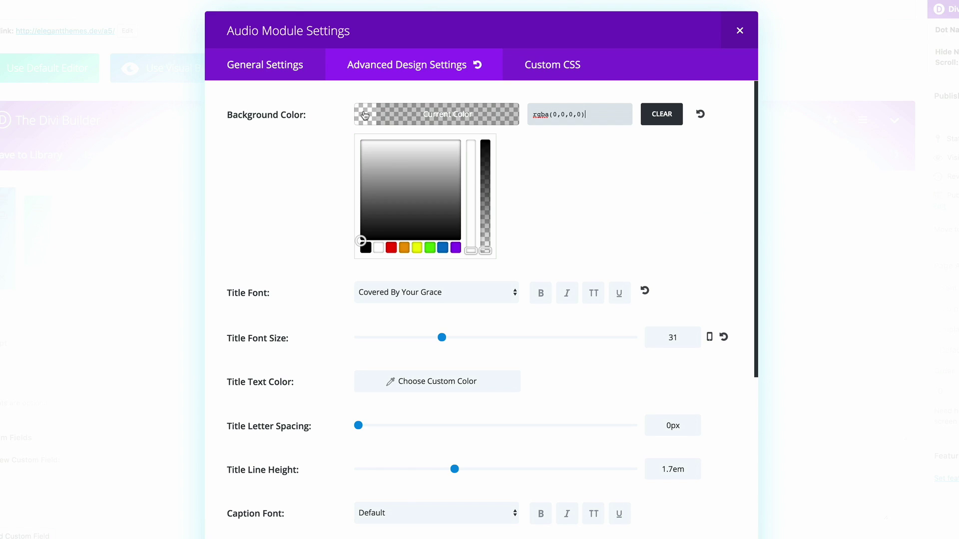
mouse_move(491, 252)
left_mouse_down()
mouse_move(494, 154)
mouse_move(484, 163)
mouse_move(485, 260)
left_mouse_up()
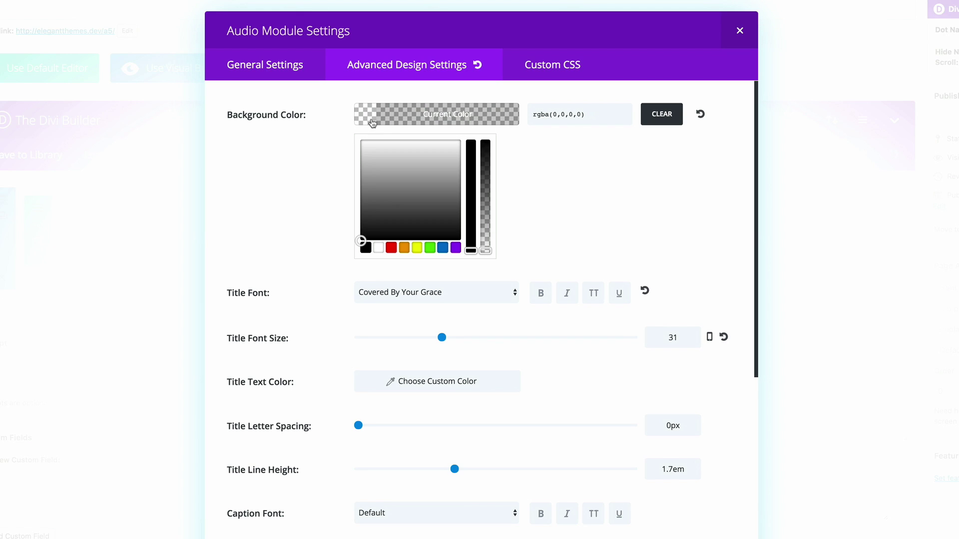
left_click(310, 155)
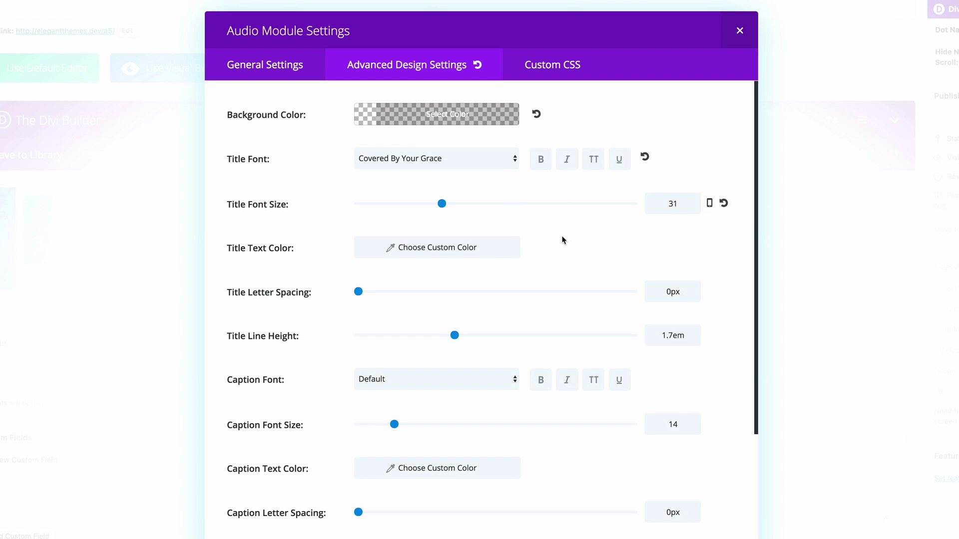
scroll(293, 300, "down", 5)
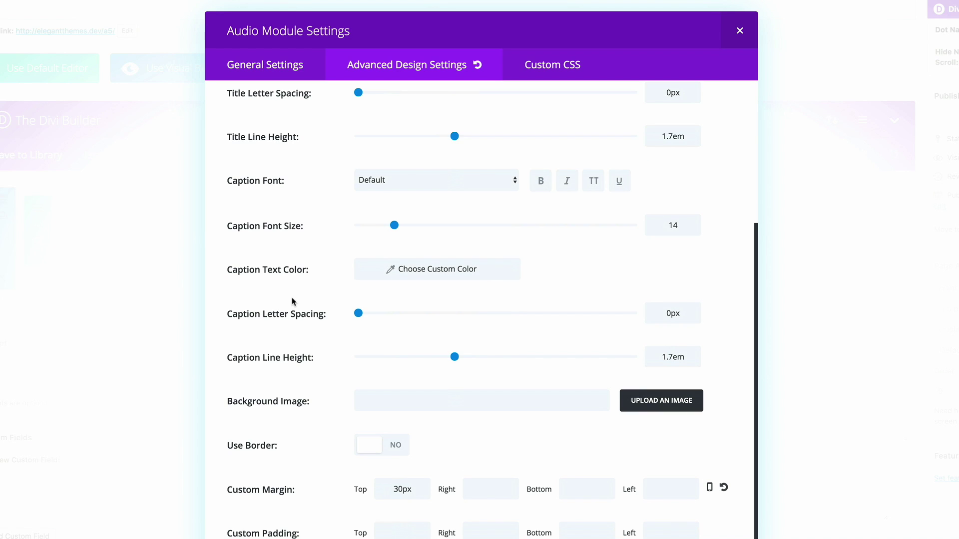
scroll(289, 382, "down", 3)
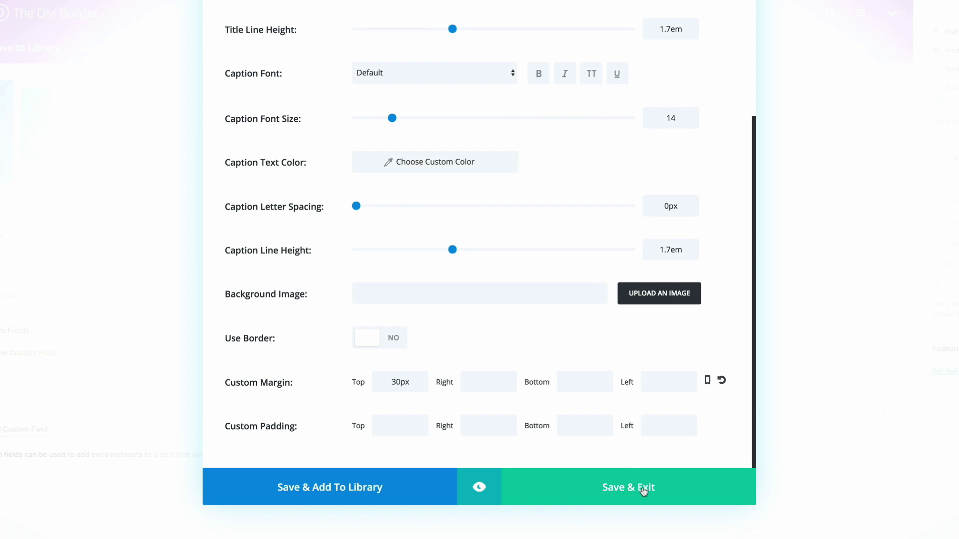
Save the Audio module and open the Text module holding the 'harmony is a death metal band' bio.
left_click(644, 491)
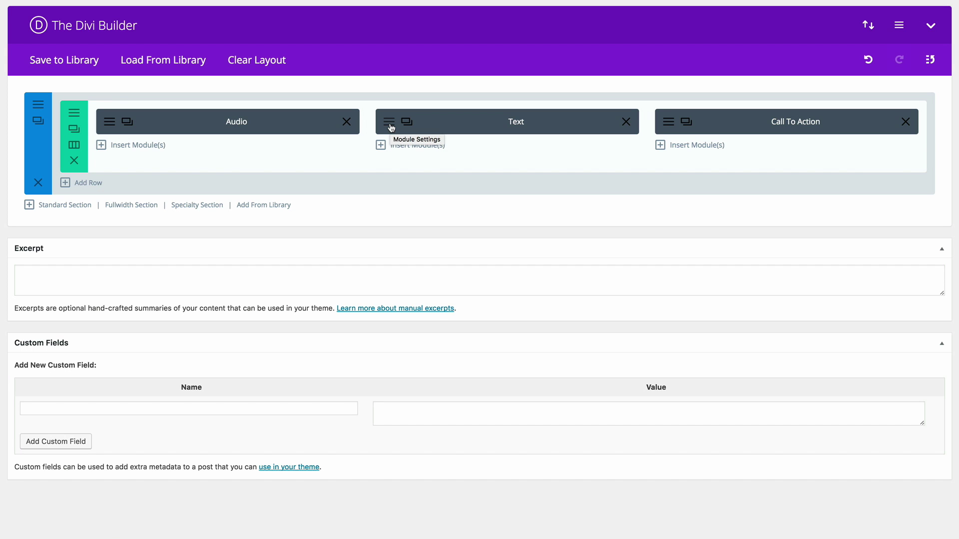
left_click(390, 126)
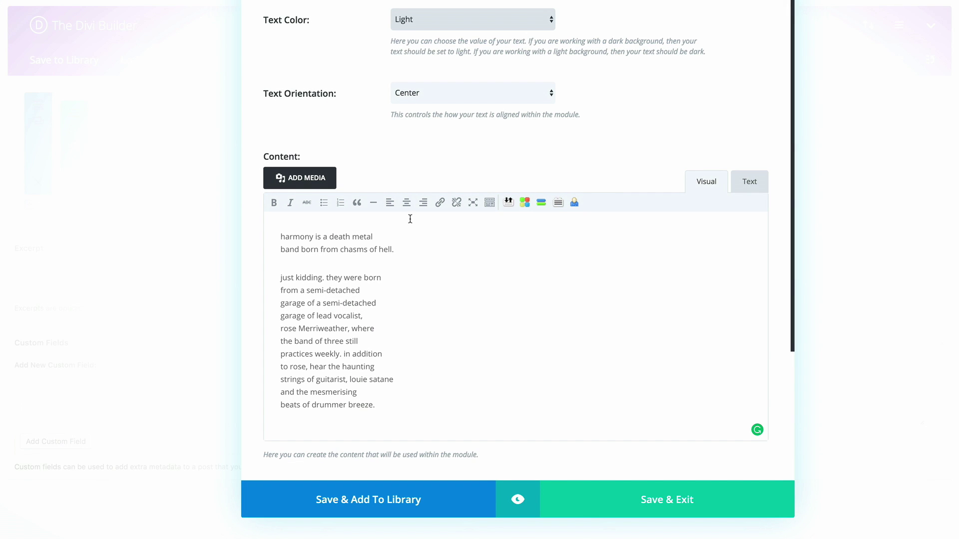
left_click_drag(378, 405, 300, 272)
left_click(284, 238)
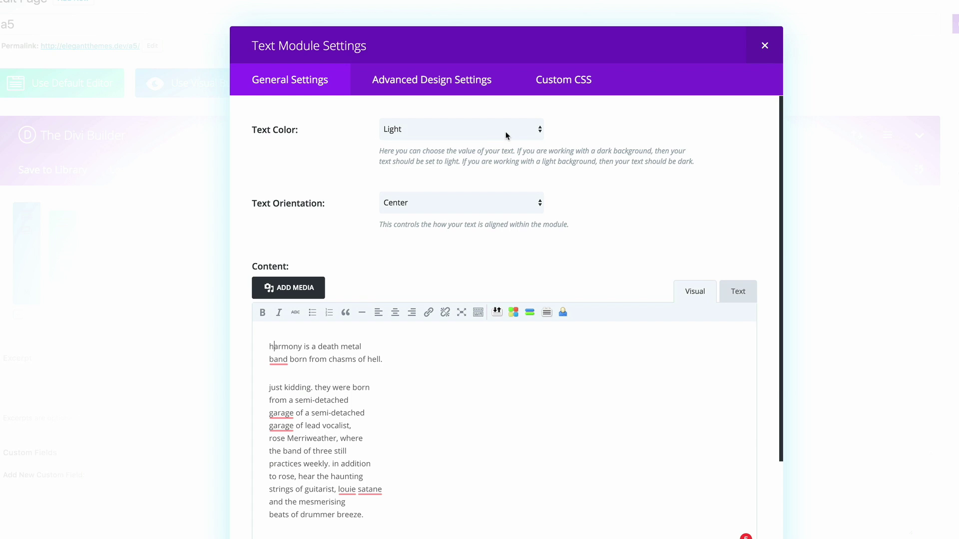
left_click(332, 152)
Make the bio text uppercase with 20px/50px/20px/50px margins in its design settings.
left_click(420, 92)
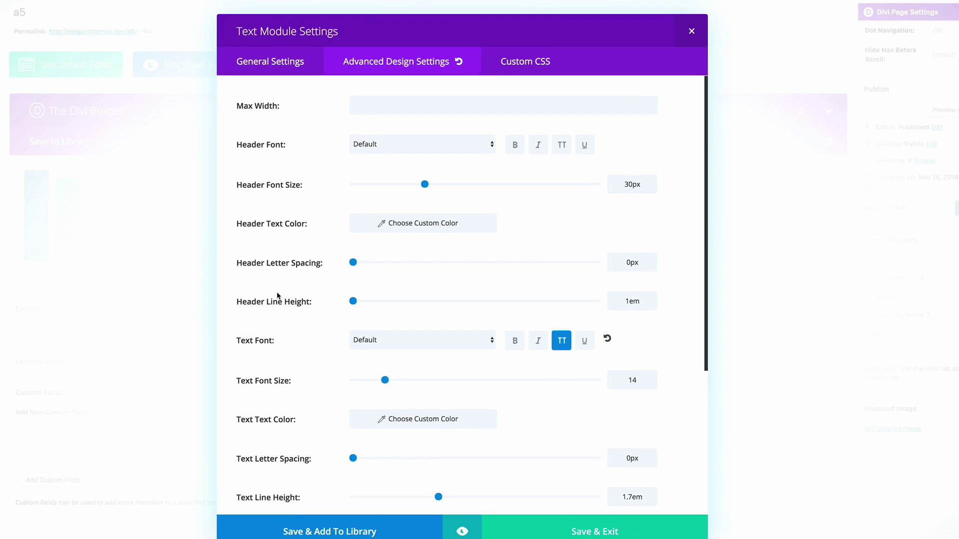
scroll(312, 298, "down", 5)
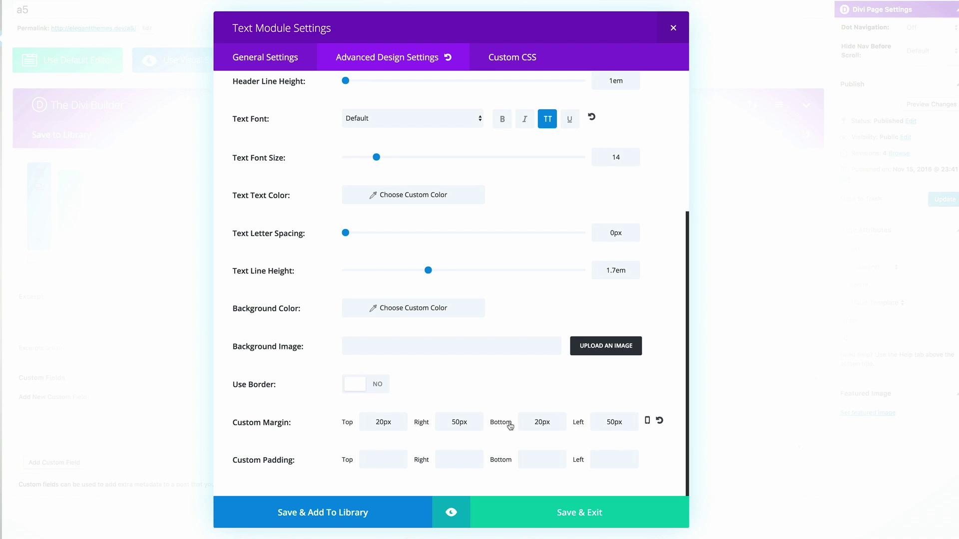
scroll(492, 412, "up", 2)
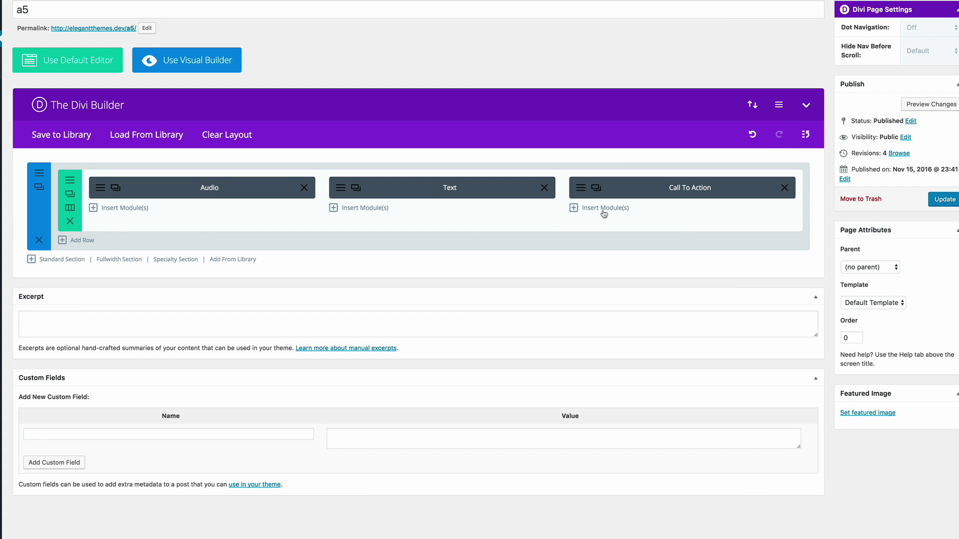
Check the Call To Action's 'We're on Google Play' title, # button link and body text.
left_click(581, 190)
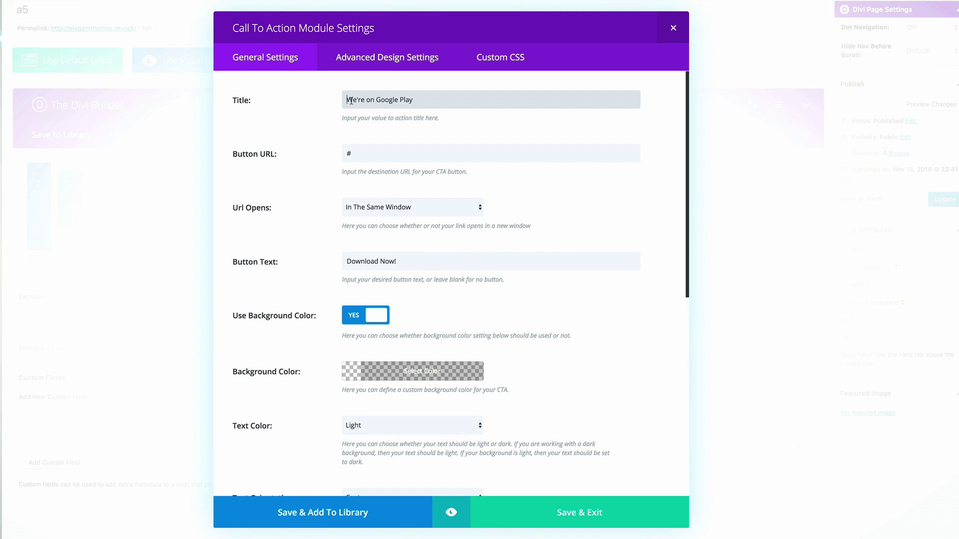
triple_click(423, 101)
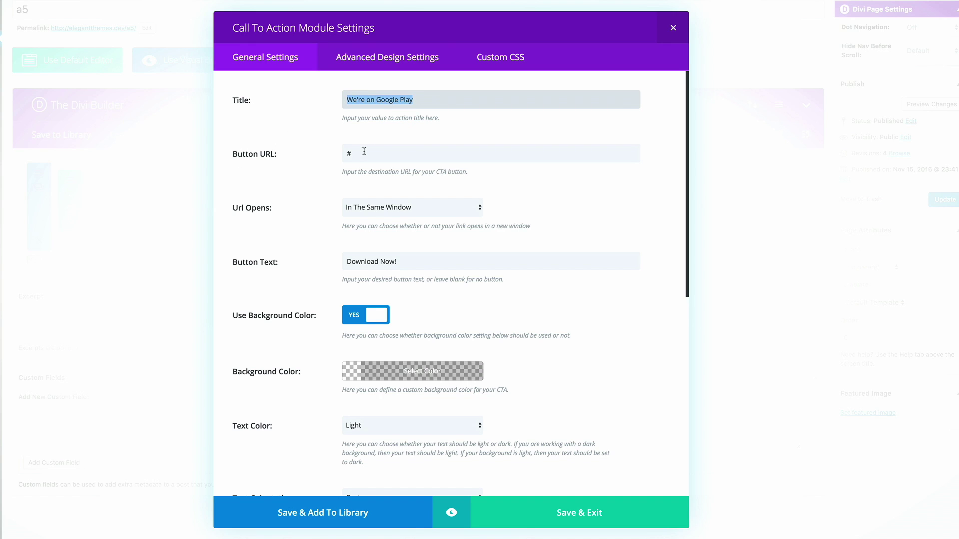
left_click_drag(360, 151, 344, 152)
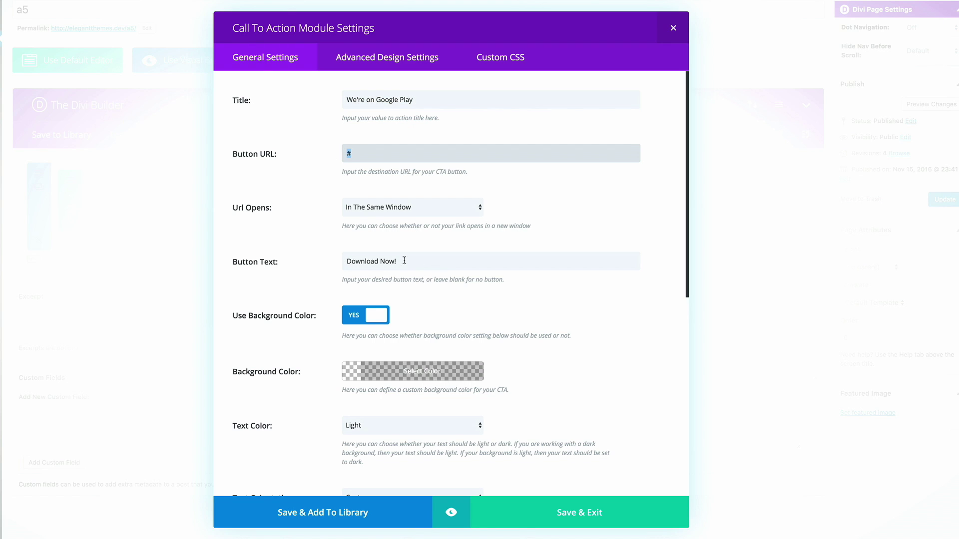
scroll(292, 279, "down", 2)
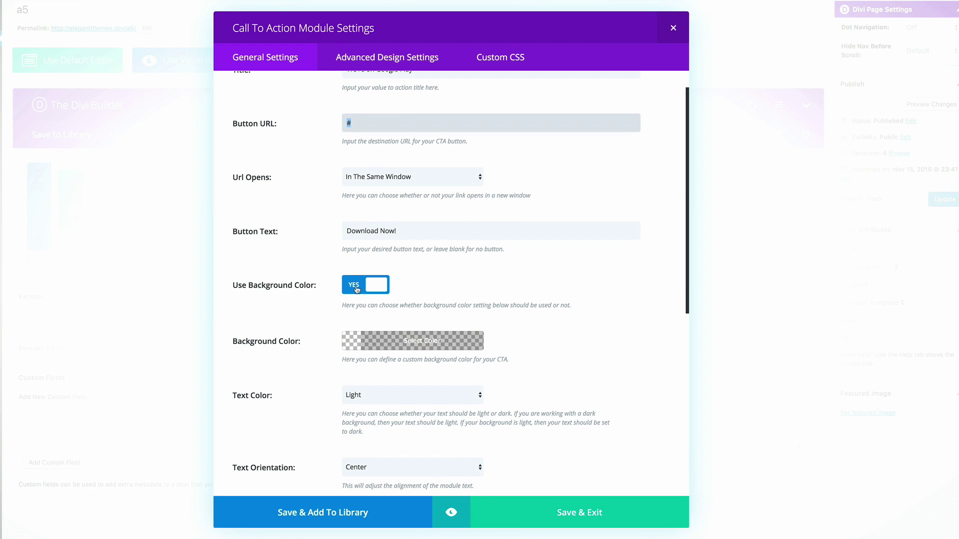
scroll(318, 326, "down", 2)
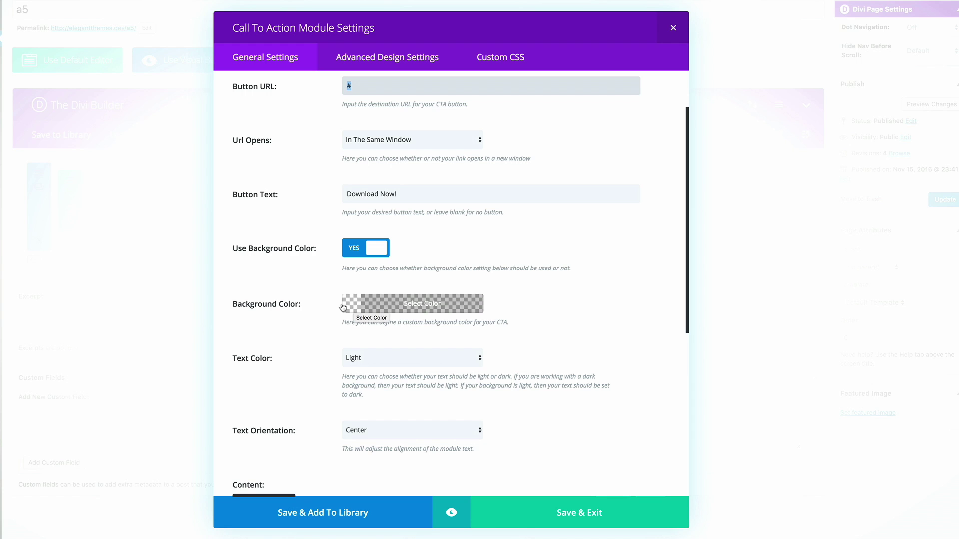
scroll(290, 305, "down", 5)
scroll(291, 305, "down", 1)
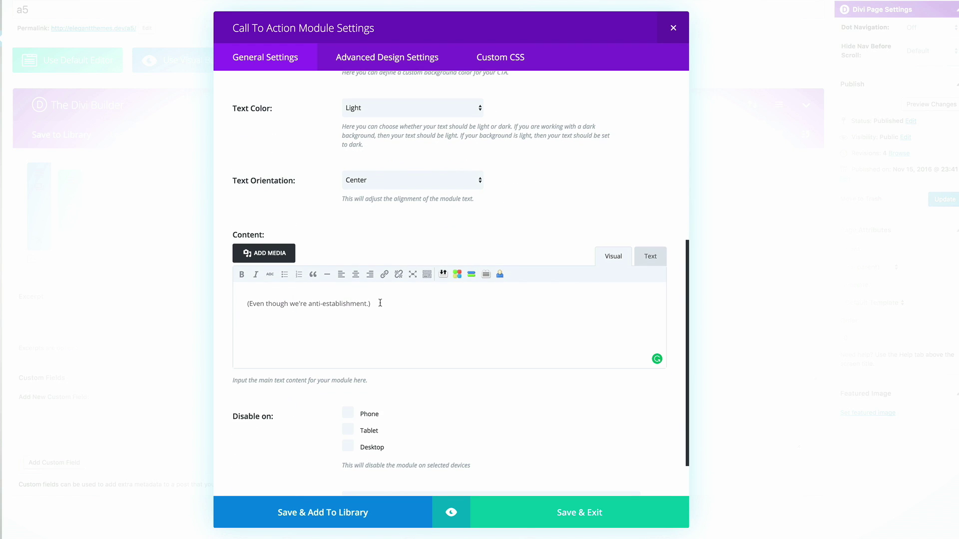
left_click_drag(371, 303, 249, 304)
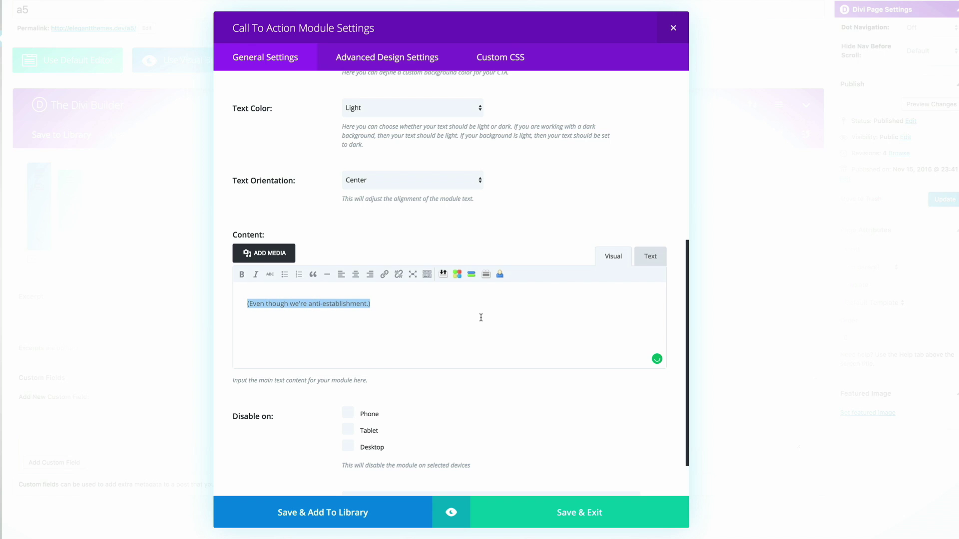
Show the Call To Action's Advanced Design Settings, keeping the Covered By Your Grace header font, down to the margins.
left_click(388, 59)
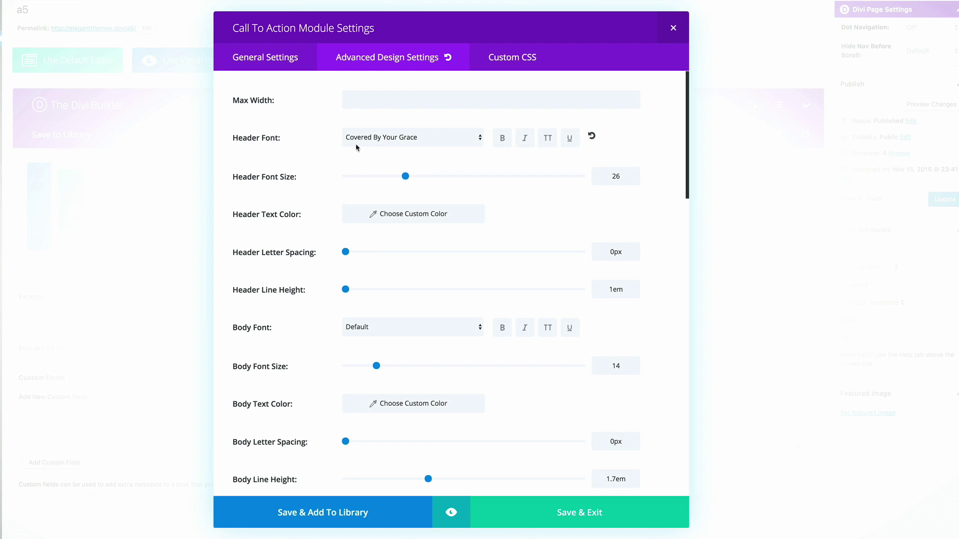
left_click(452, 137)
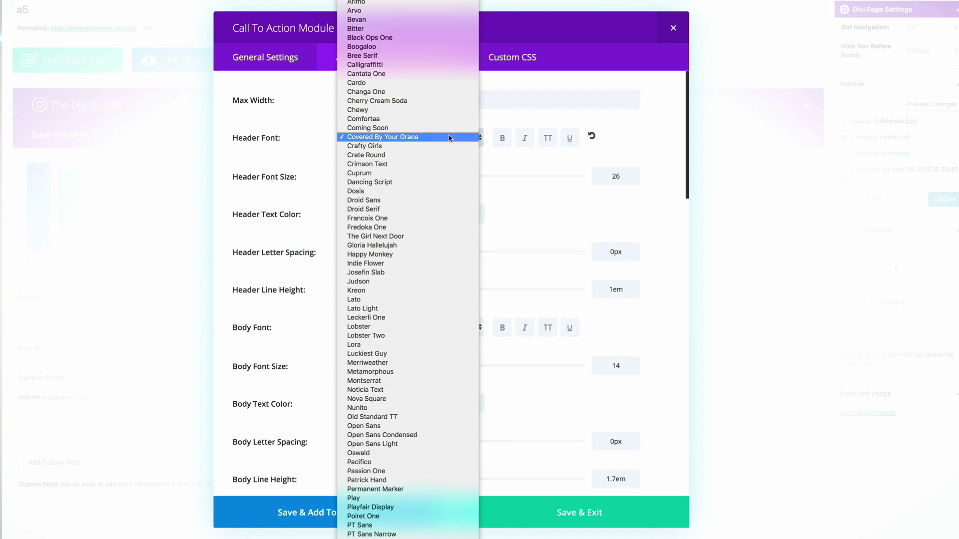
left_click(535, 117)
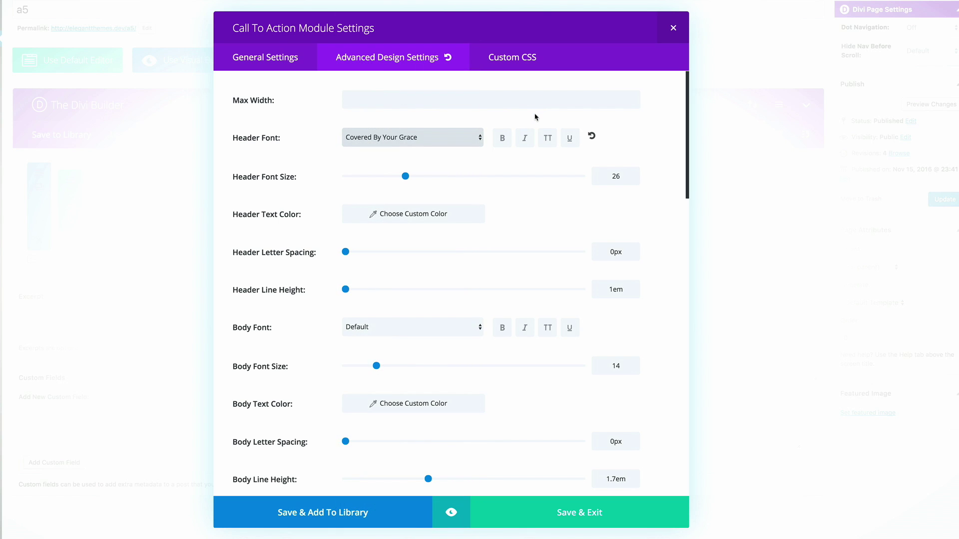
scroll(520, 169, "down", 5)
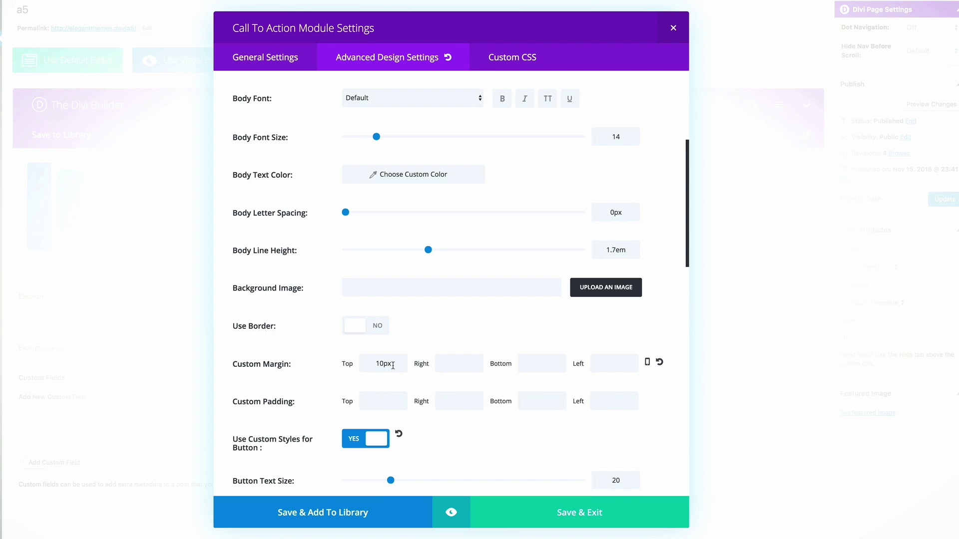
Review the button styles: text size 20, border width 2, border radius 3, music-note icon.
scroll(393, 365, "down", 1)
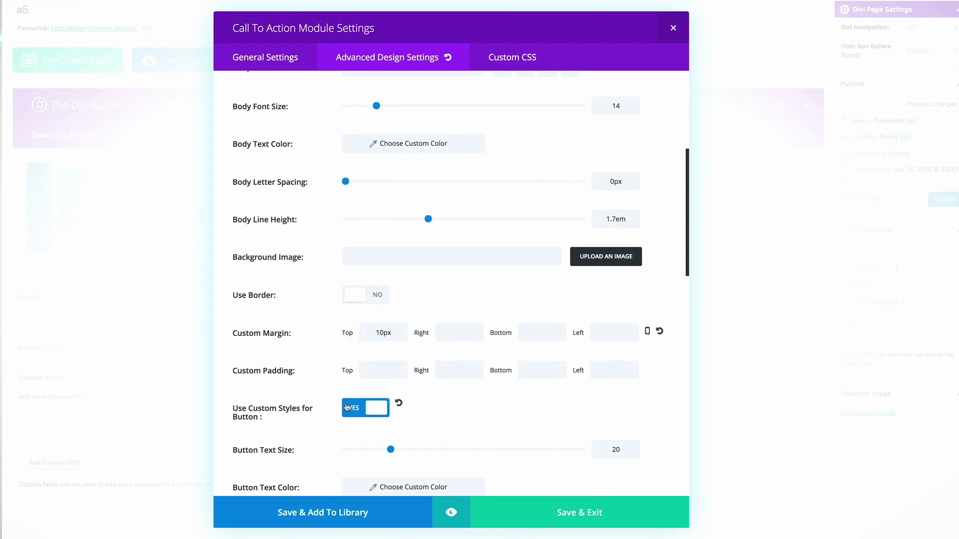
scroll(277, 412, "down", 1)
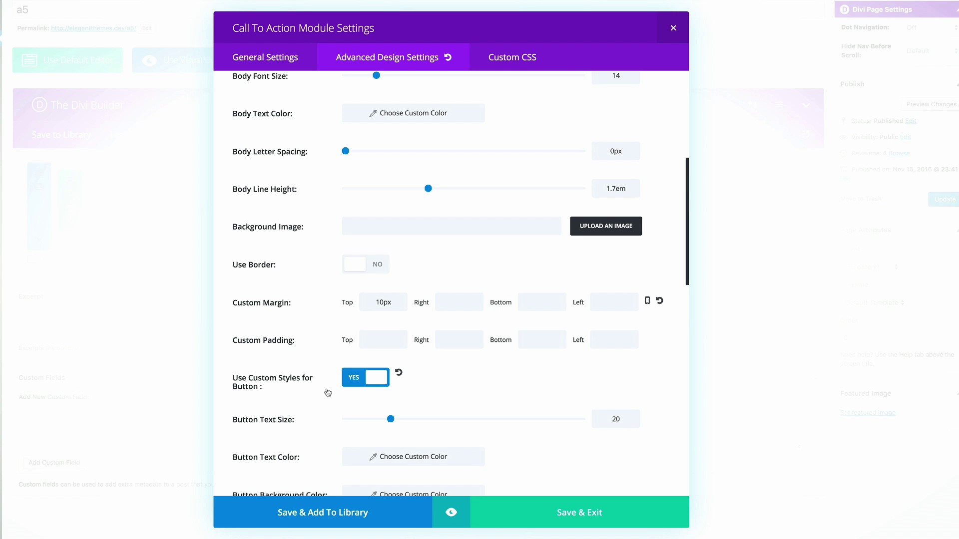
scroll(327, 392, "down", 2)
scroll(328, 392, "down", 6)
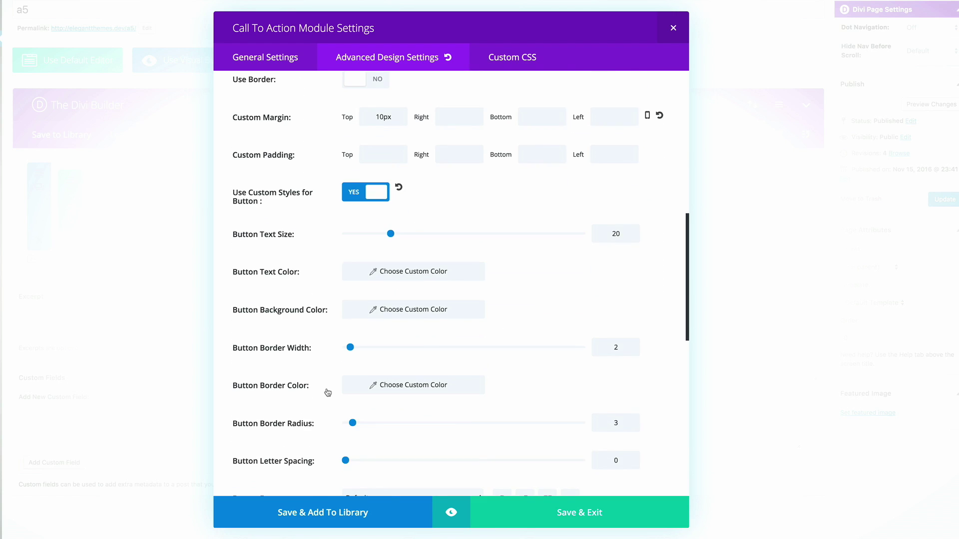
scroll(328, 393, "down", 8)
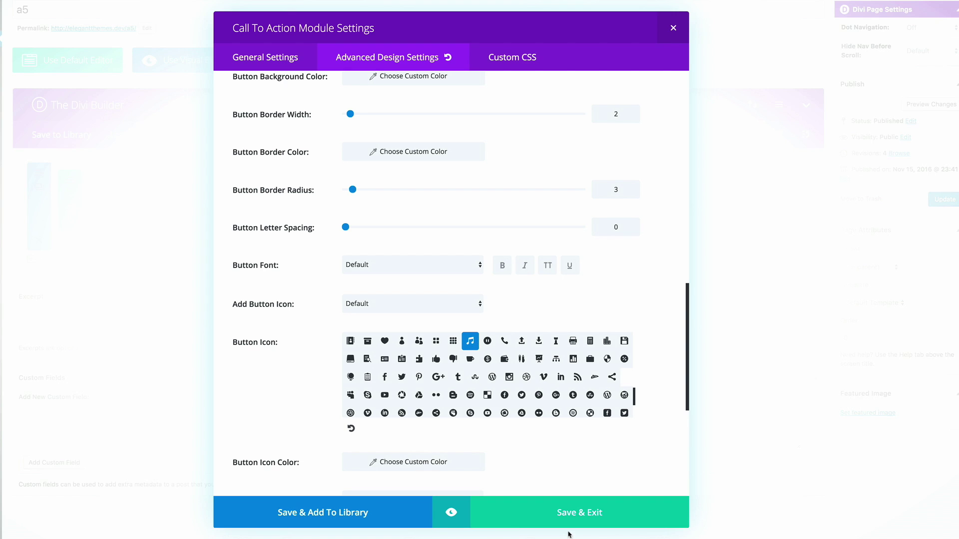
Save and exit the Call To Action settings, then update the a5 page.
left_click(596, 515)
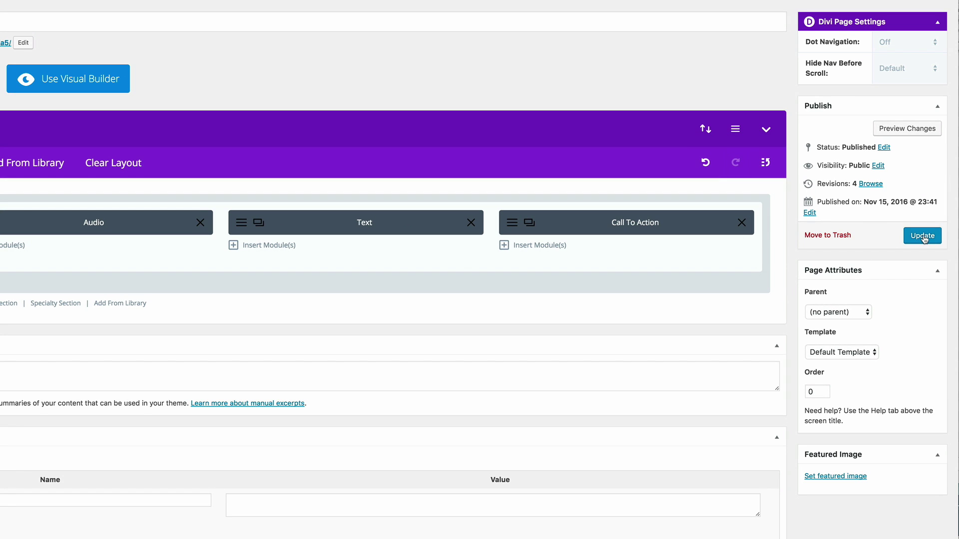
left_click(924, 238)
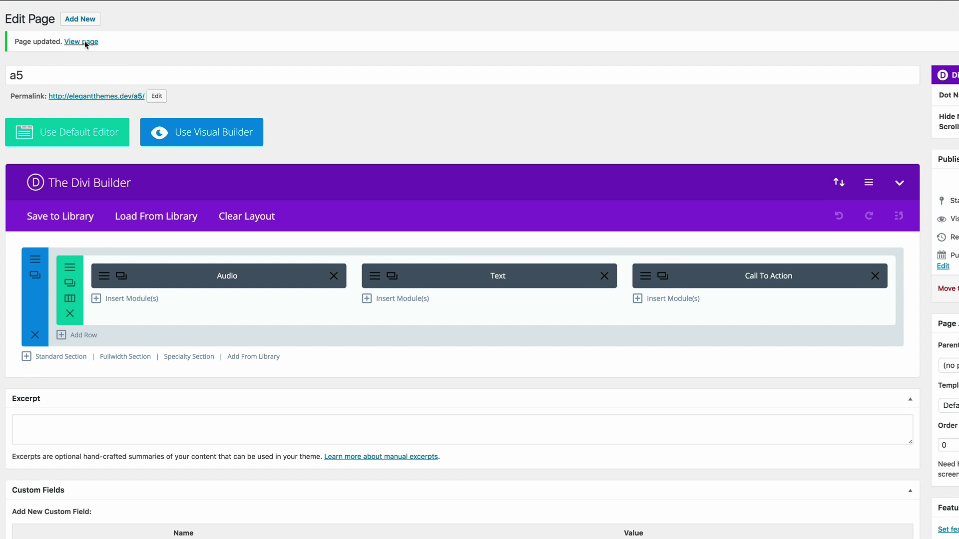
View the updated a5 page live on the front end.
left_click(85, 45)
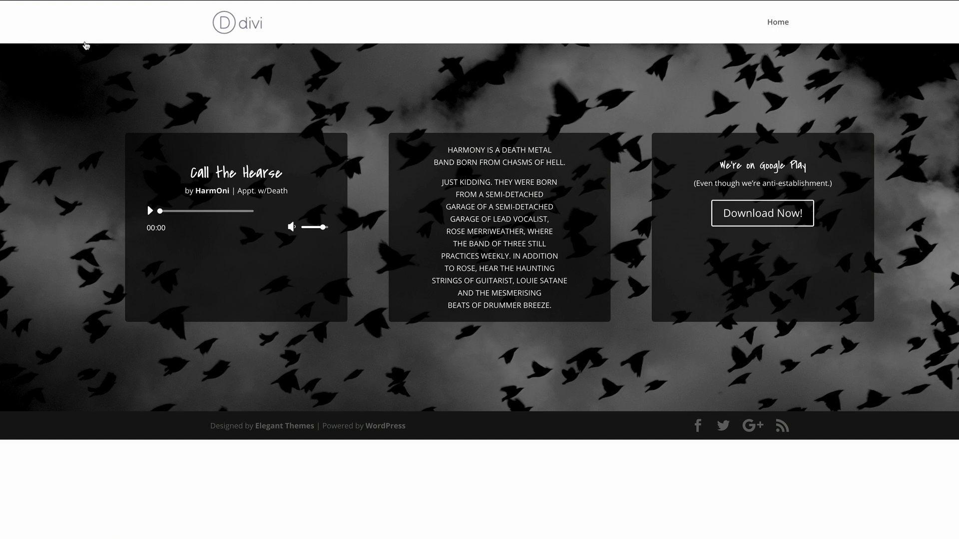